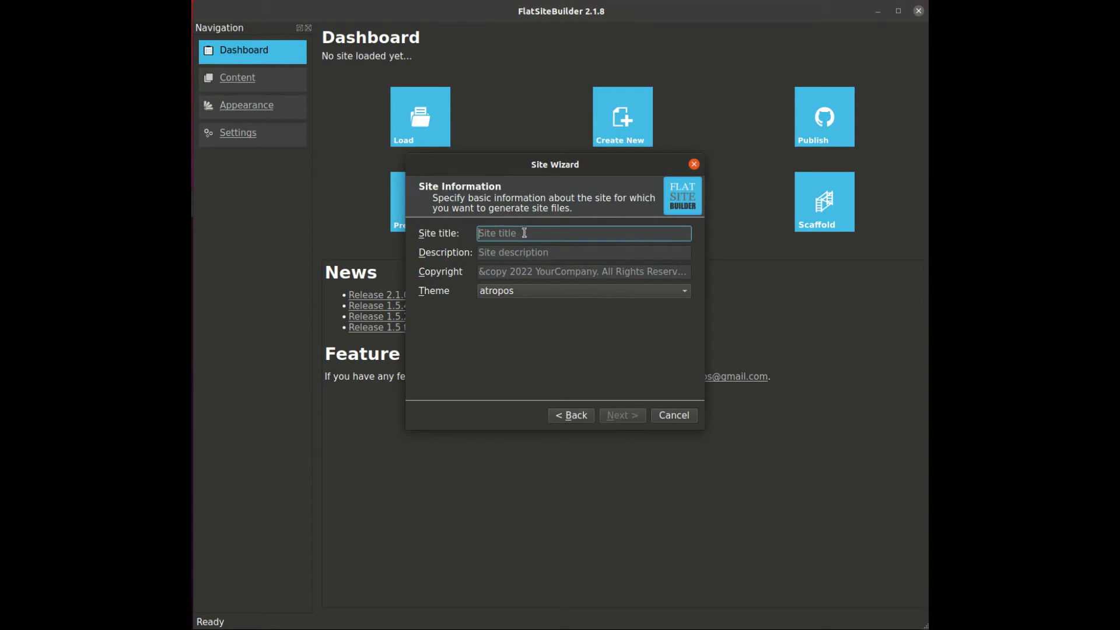
Enter Verfassung as the site title and finish the wizard to generate the new site.
text(Verfassung)
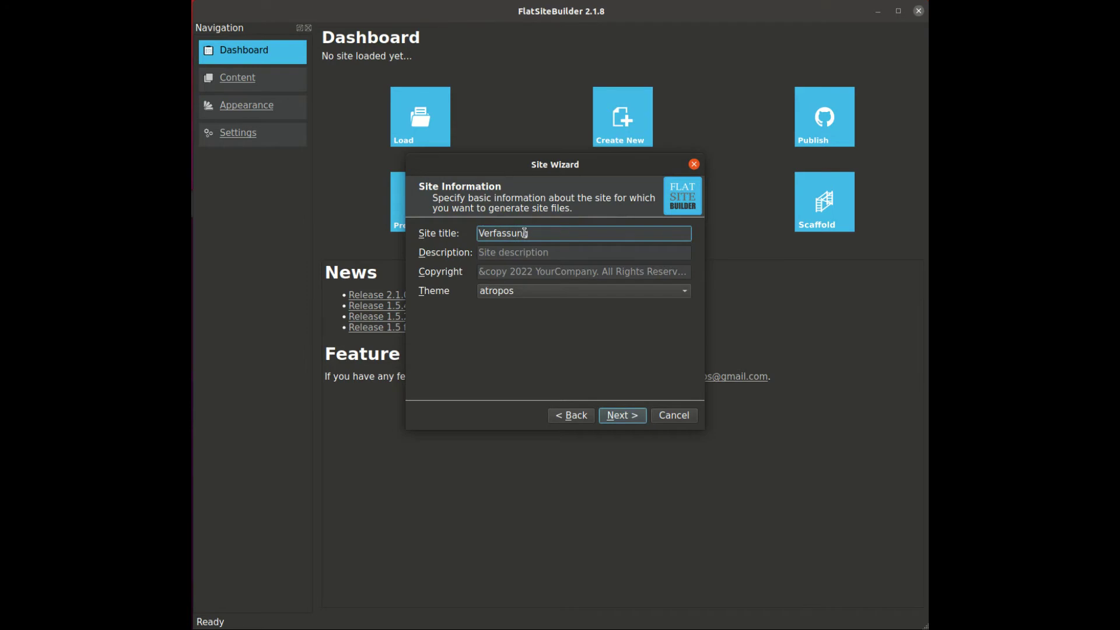
key(Return)
click(622, 414)
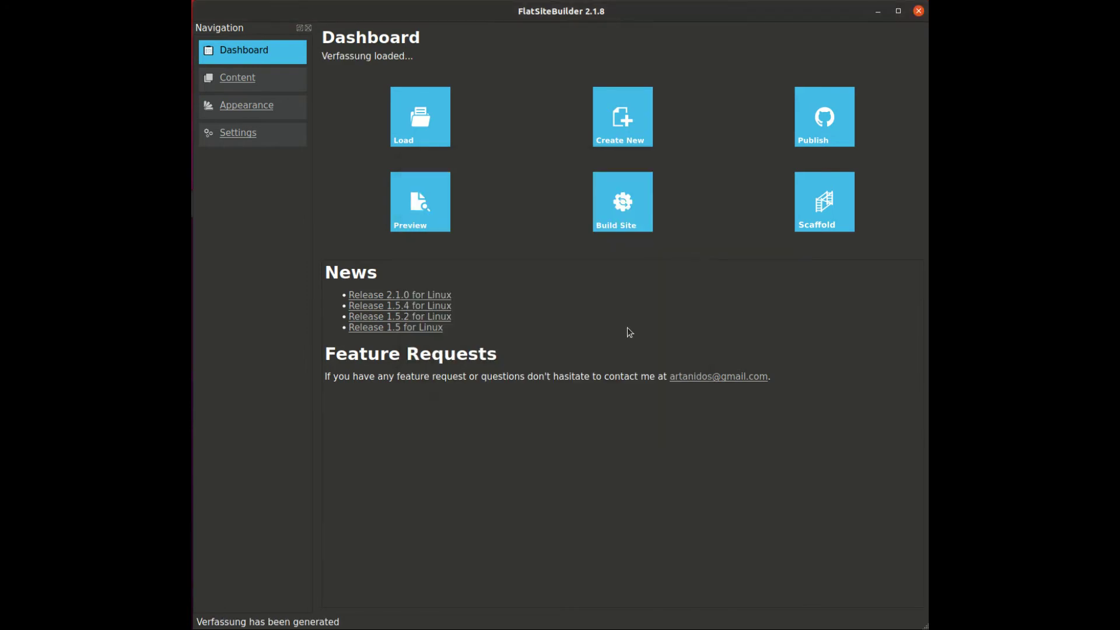
Activate the DEFAULT theme for the Verfassung site.
click(240, 137)
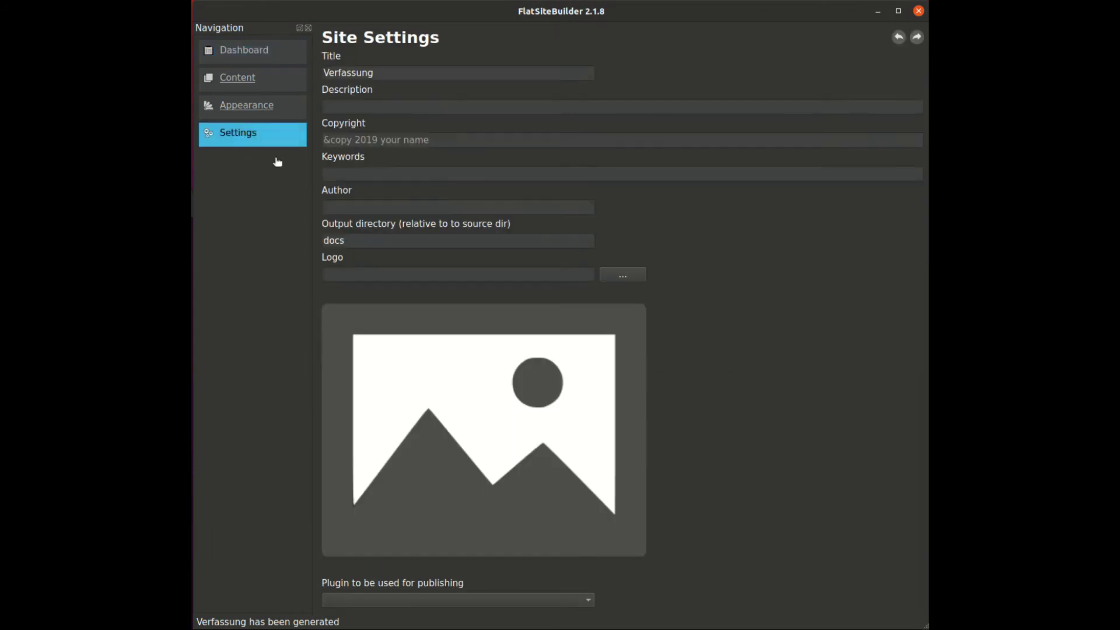
click(229, 106)
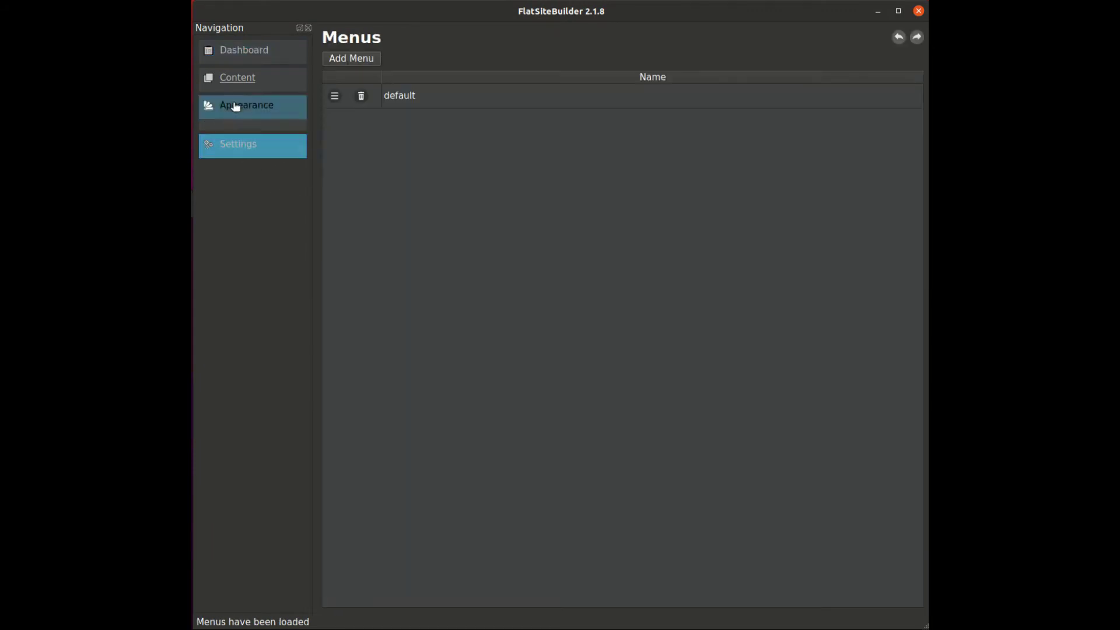
click(228, 144)
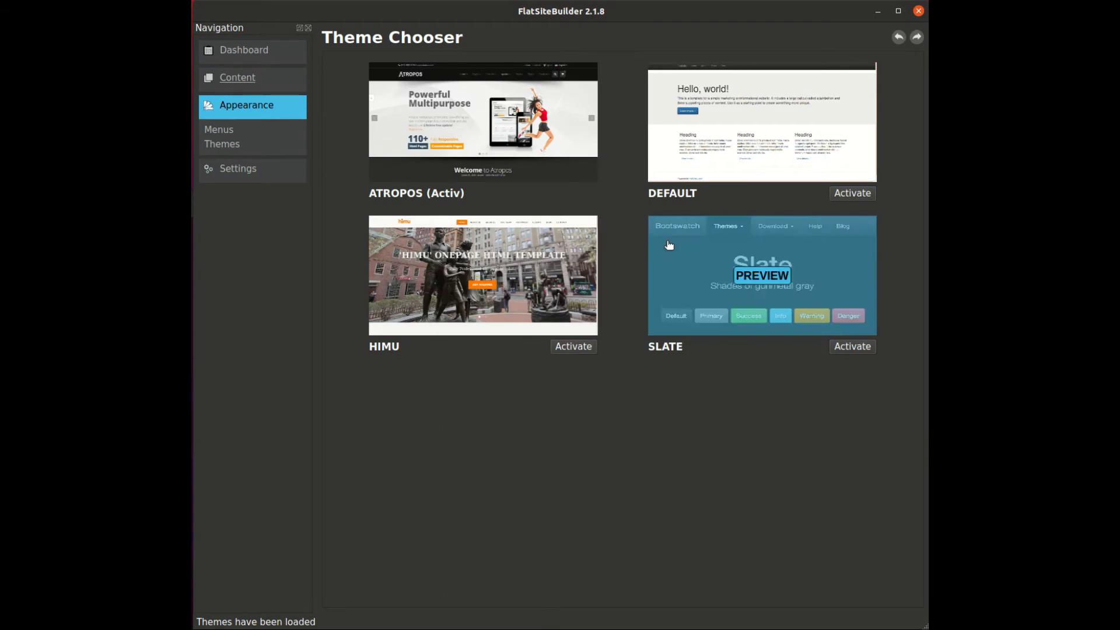
click(853, 193)
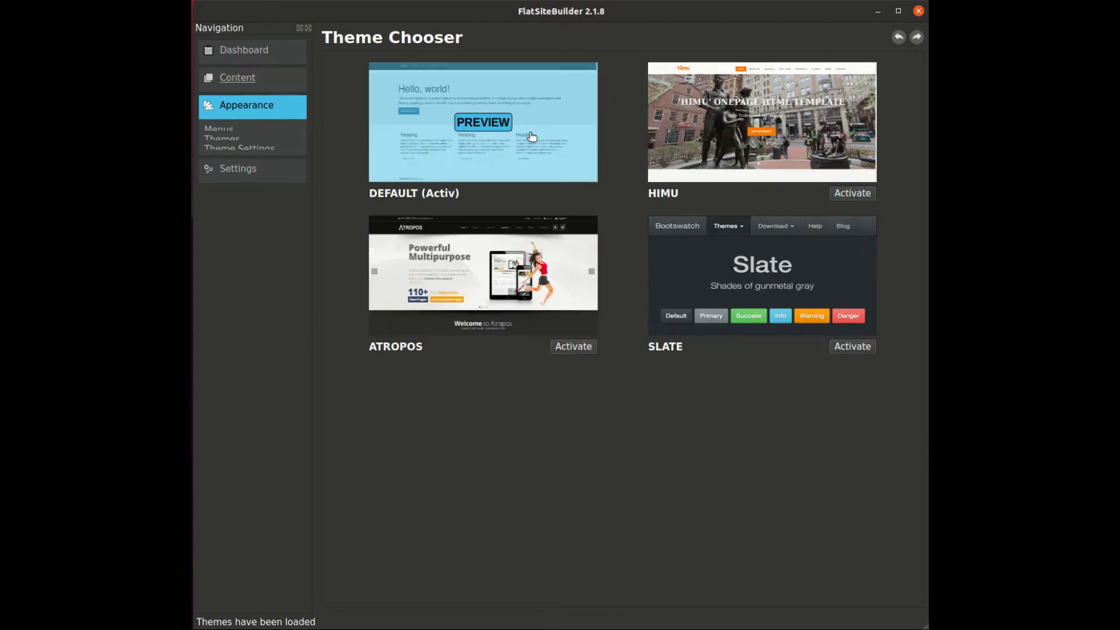
Set the site's output directory to ../docs and build the site.
click(249, 170)
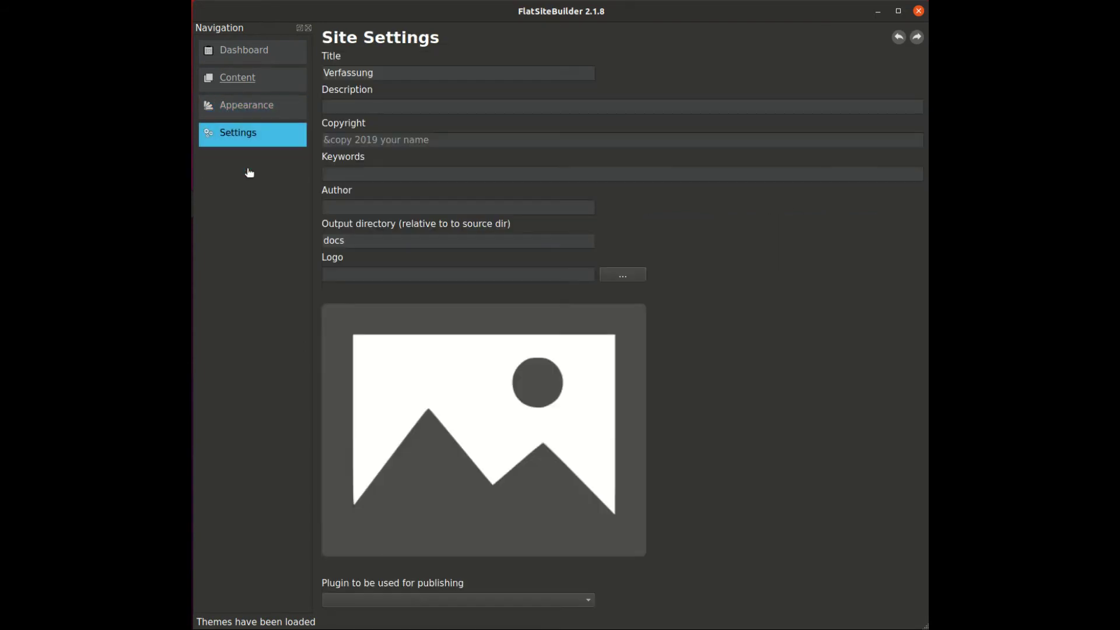
click(337, 241)
key(Home)
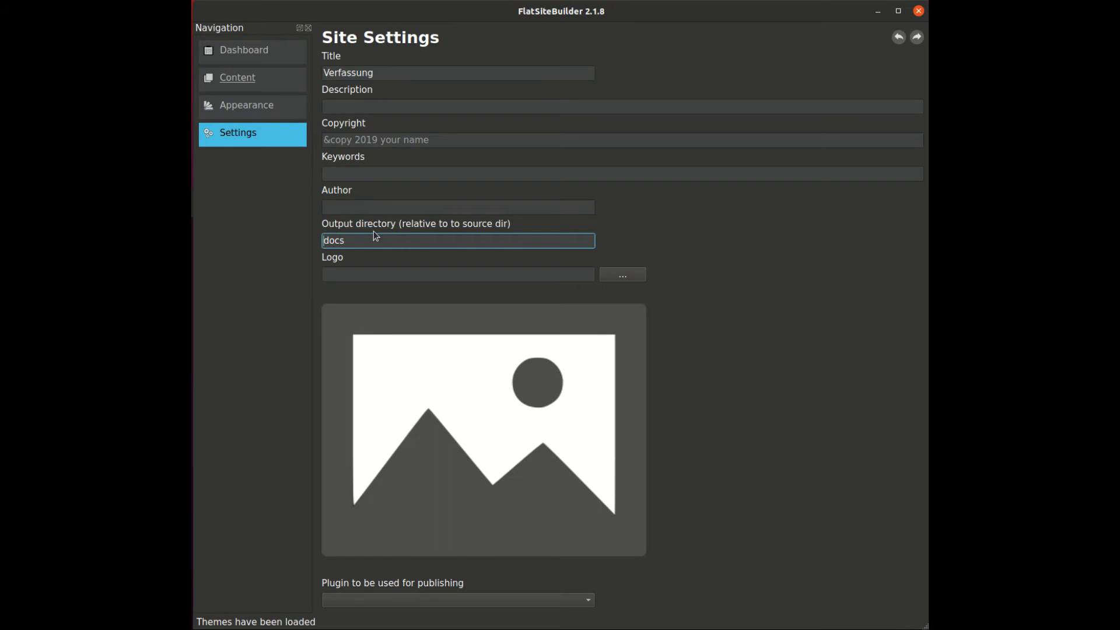
text(../)
click(410, 100)
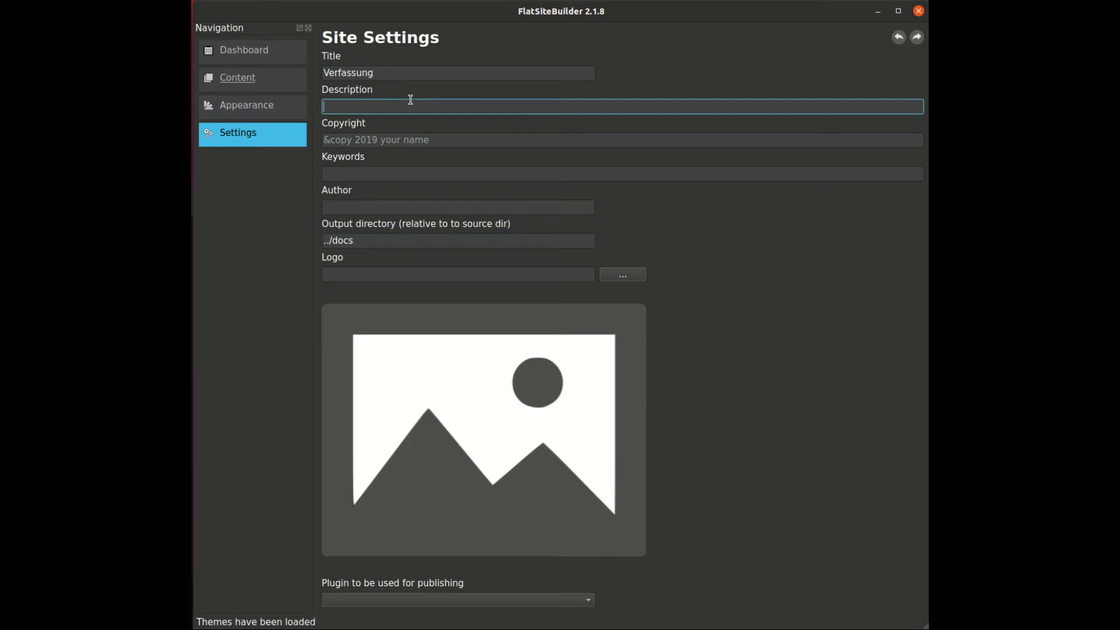
click(263, 59)
click(623, 209)
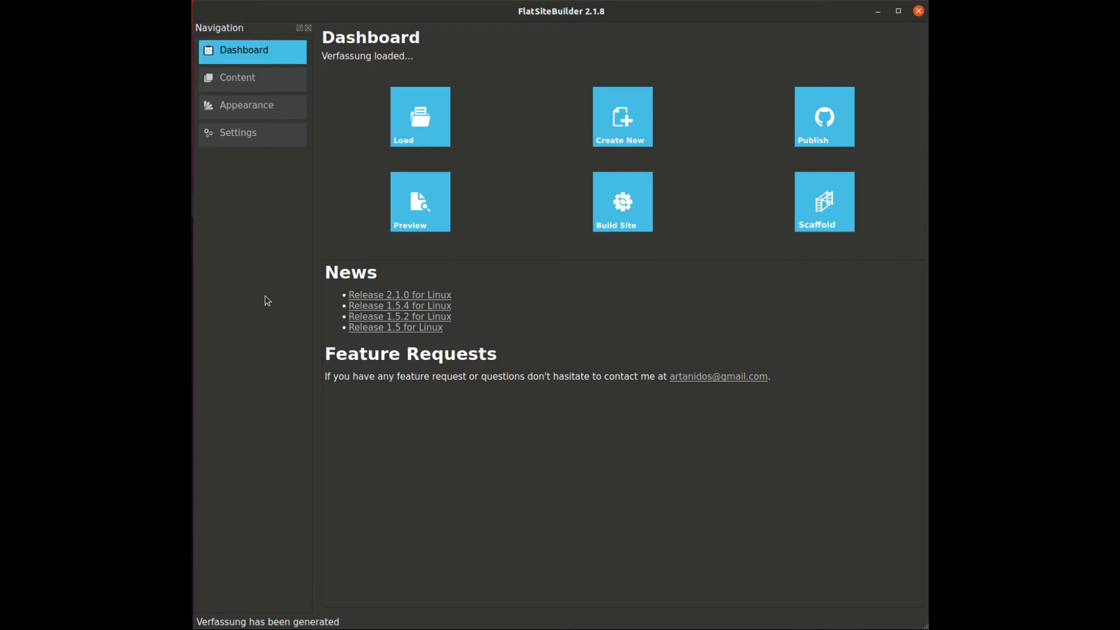
Switch to Visual Studio Code and open the folder SourceCode/Projects/Verfassung.
key(alt+Tab)
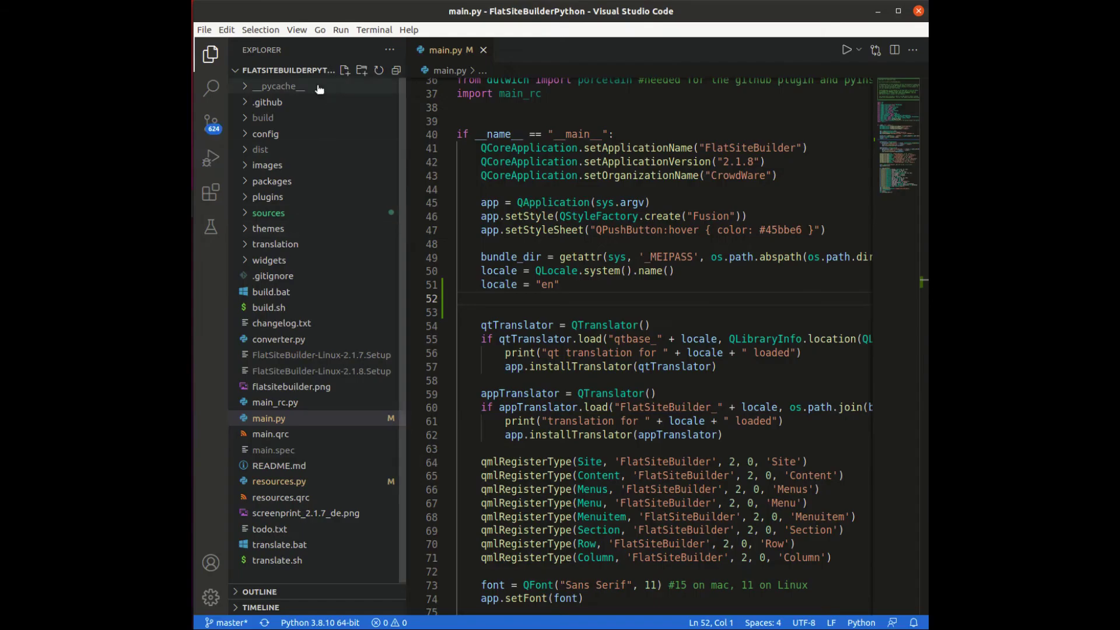
click(206, 31)
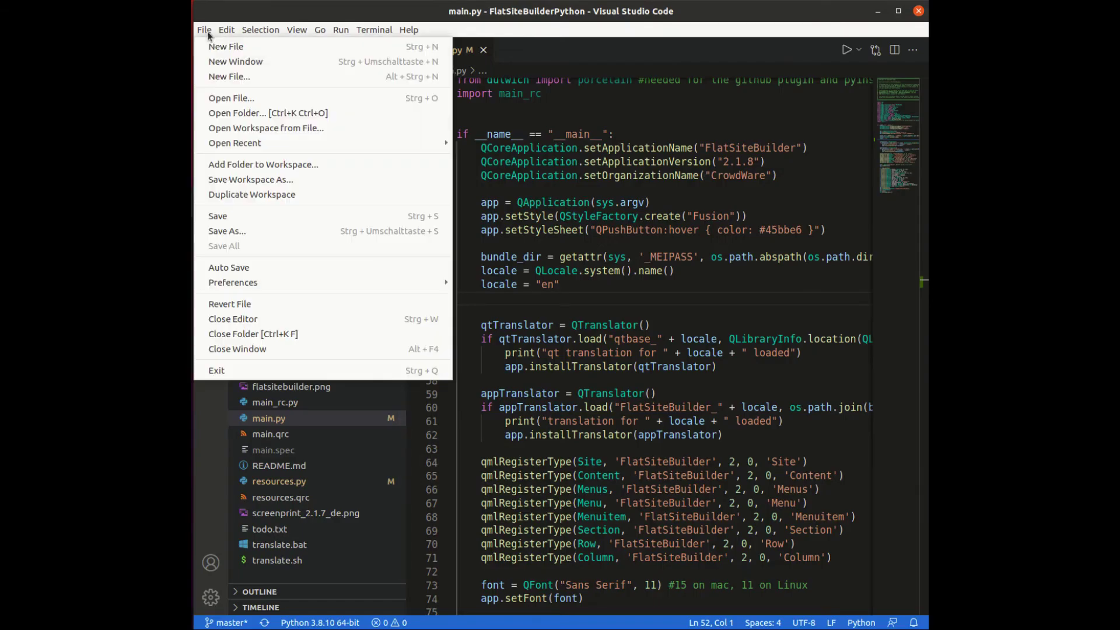
click(248, 113)
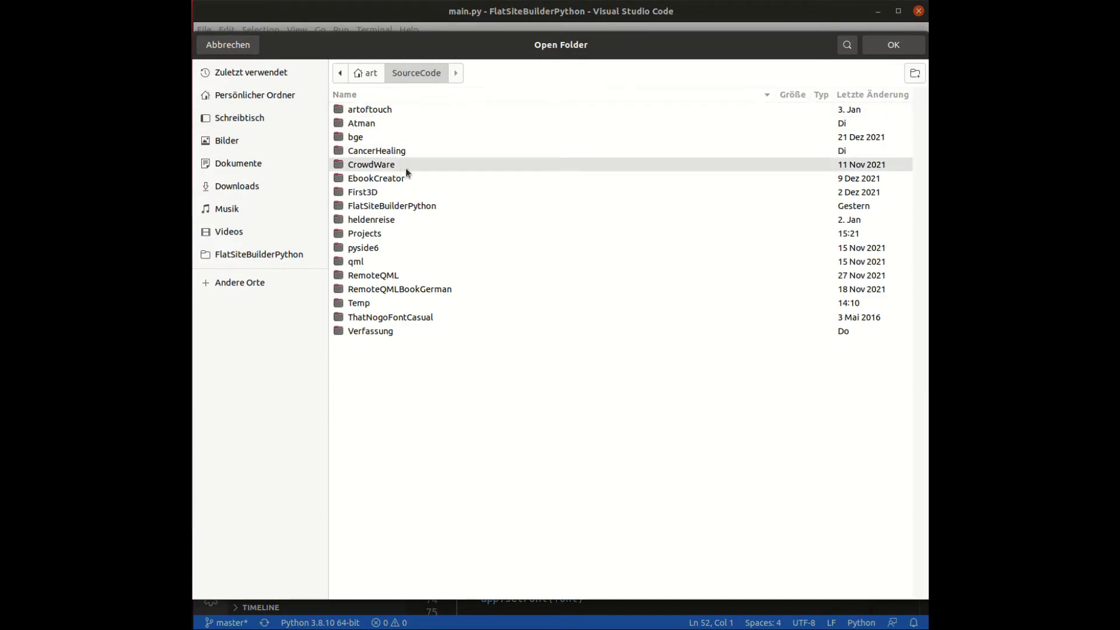
double_click(381, 233)
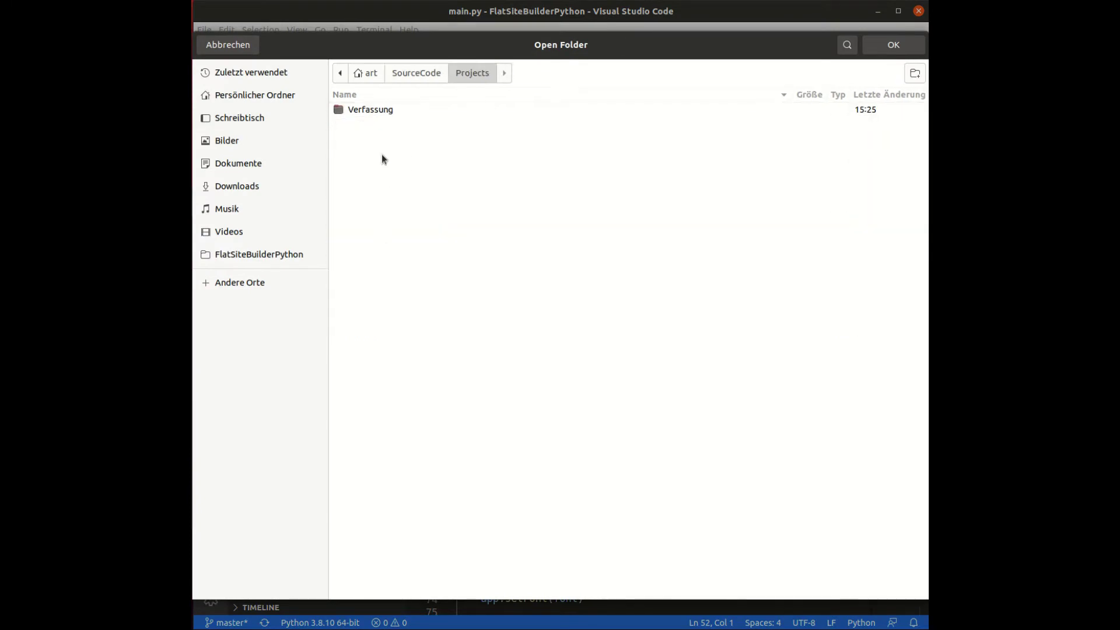
double_click(374, 110)
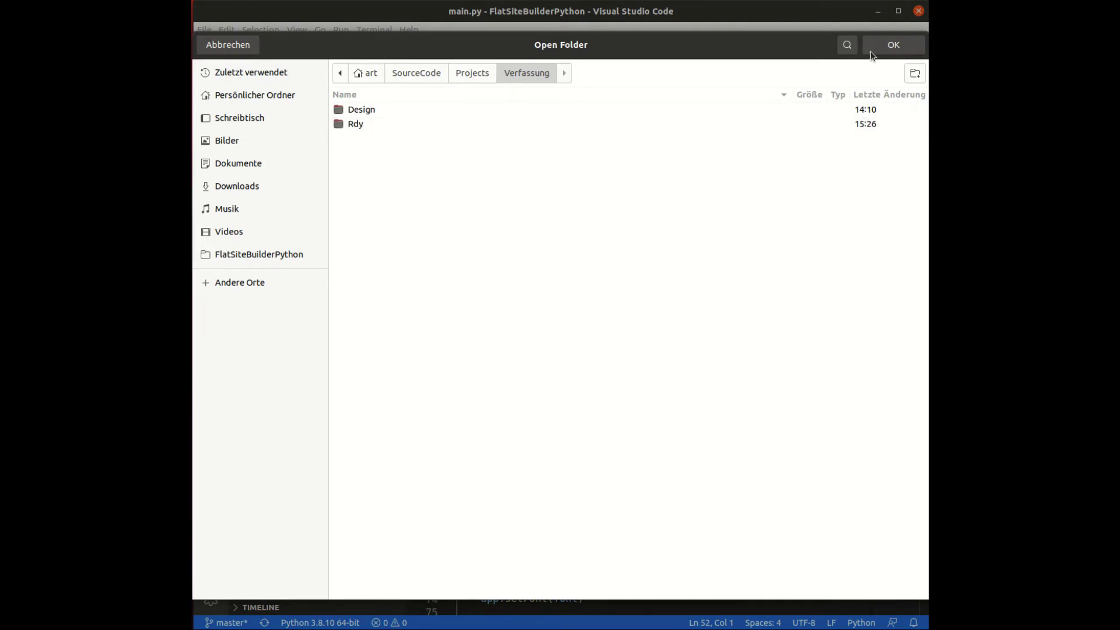
click(886, 44)
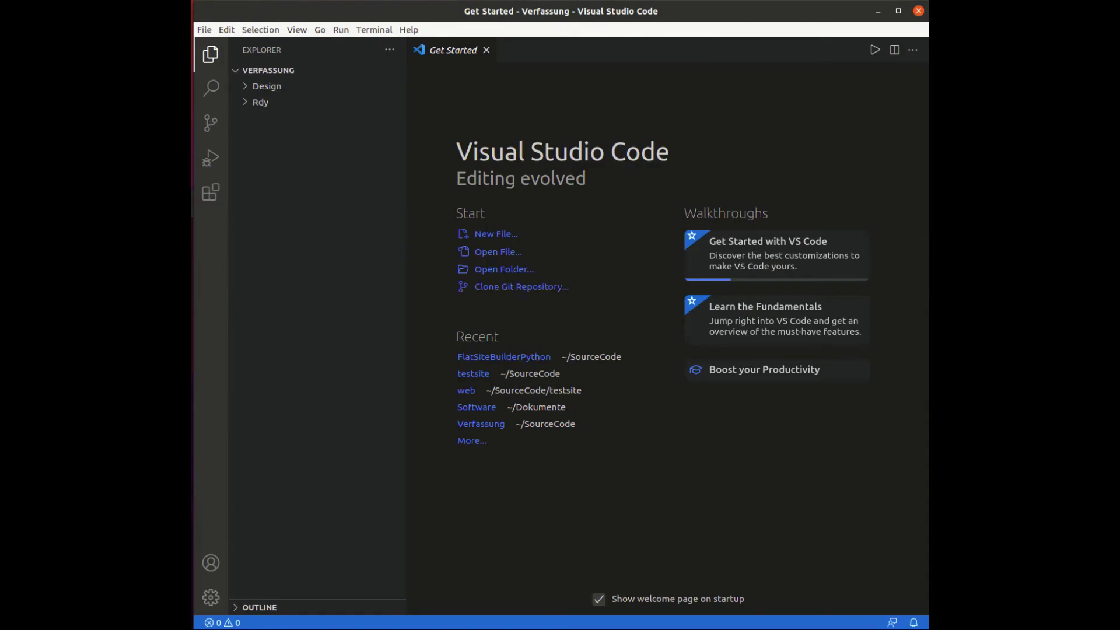
Switch to the file manager and move the verfassung folder from FlatSiteBuilderPython/sources into SourceCode/Projects/Verfassung.
key(alt+Tab)
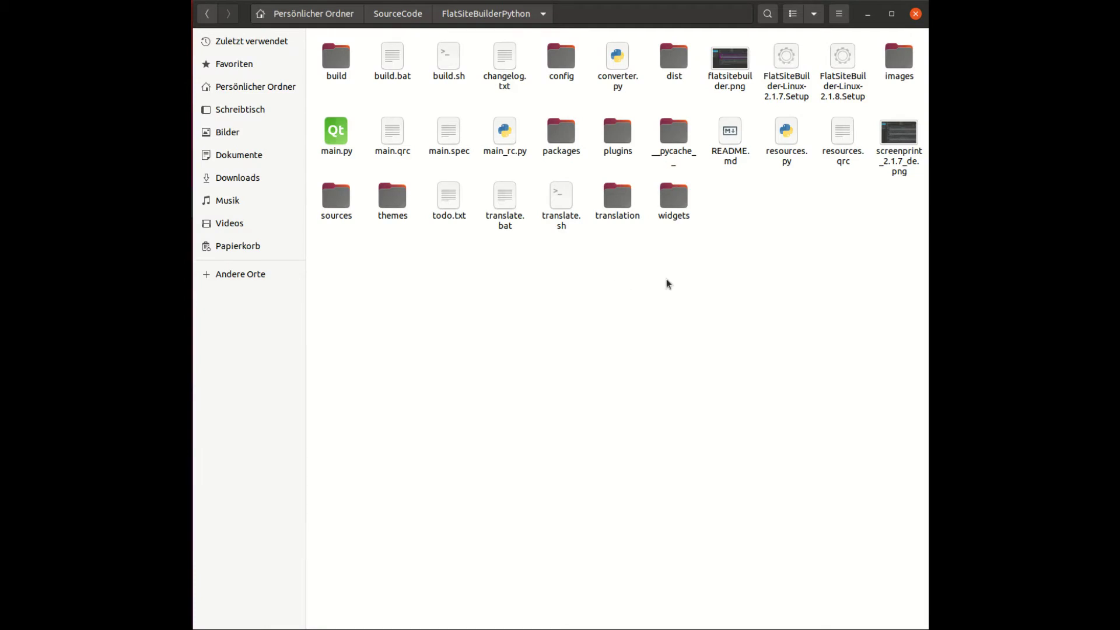
double_click(342, 199)
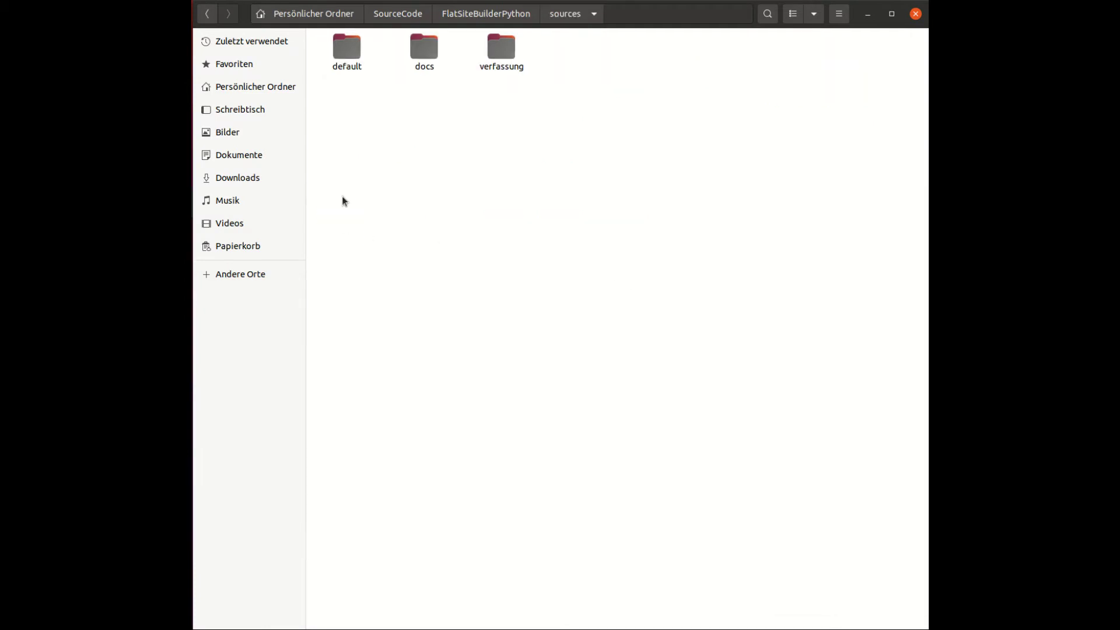
click(508, 51)
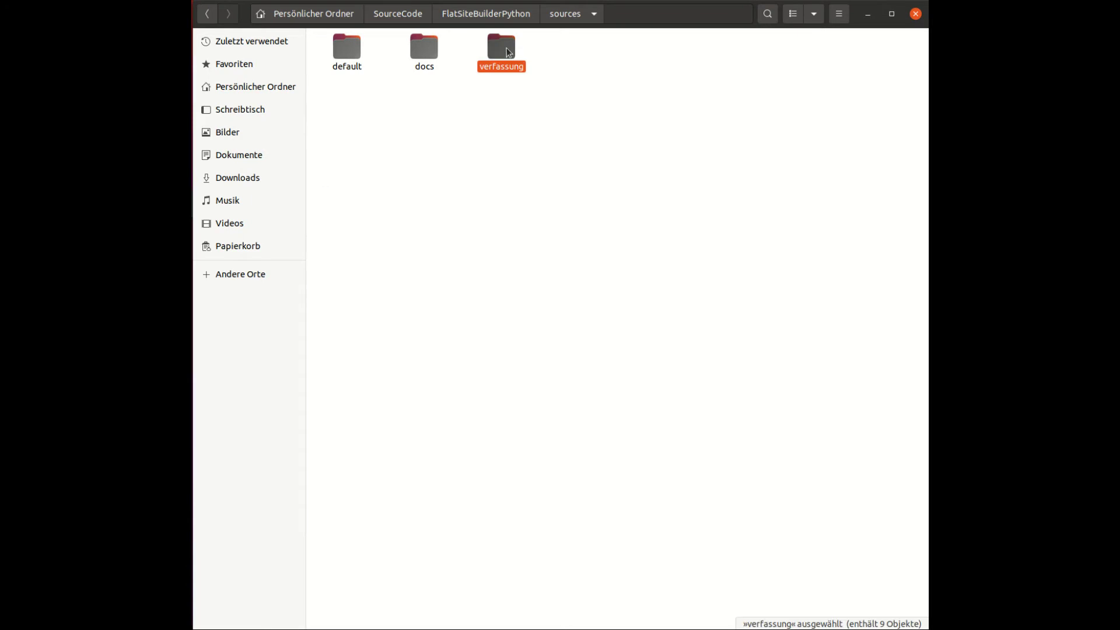
right_click(509, 52)
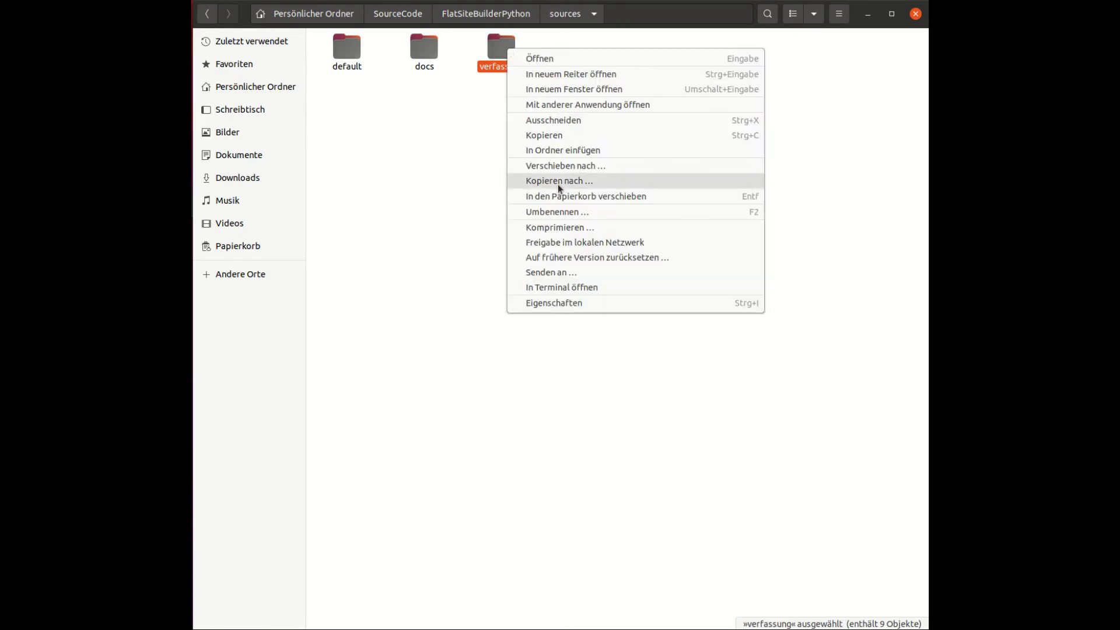
click(561, 122)
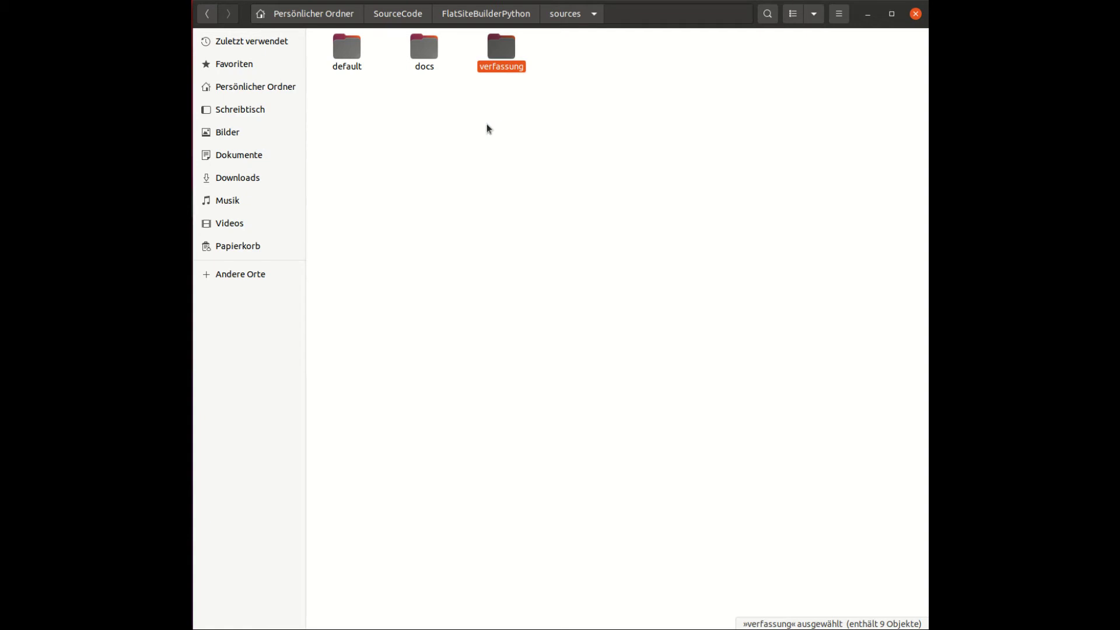
click(401, 16)
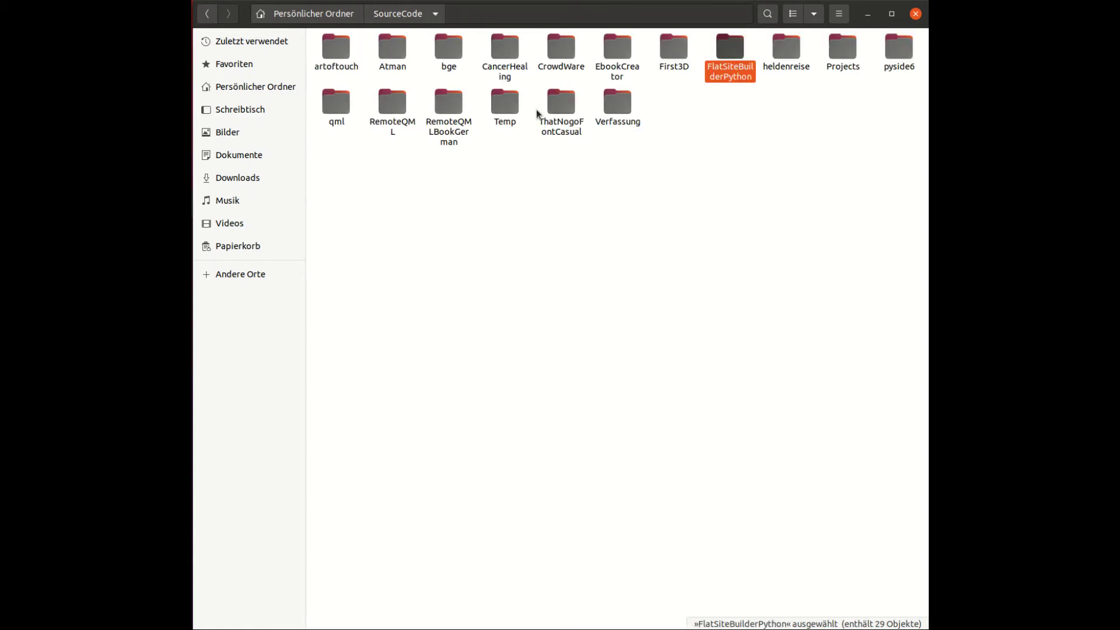
double_click(842, 52)
double_click(358, 49)
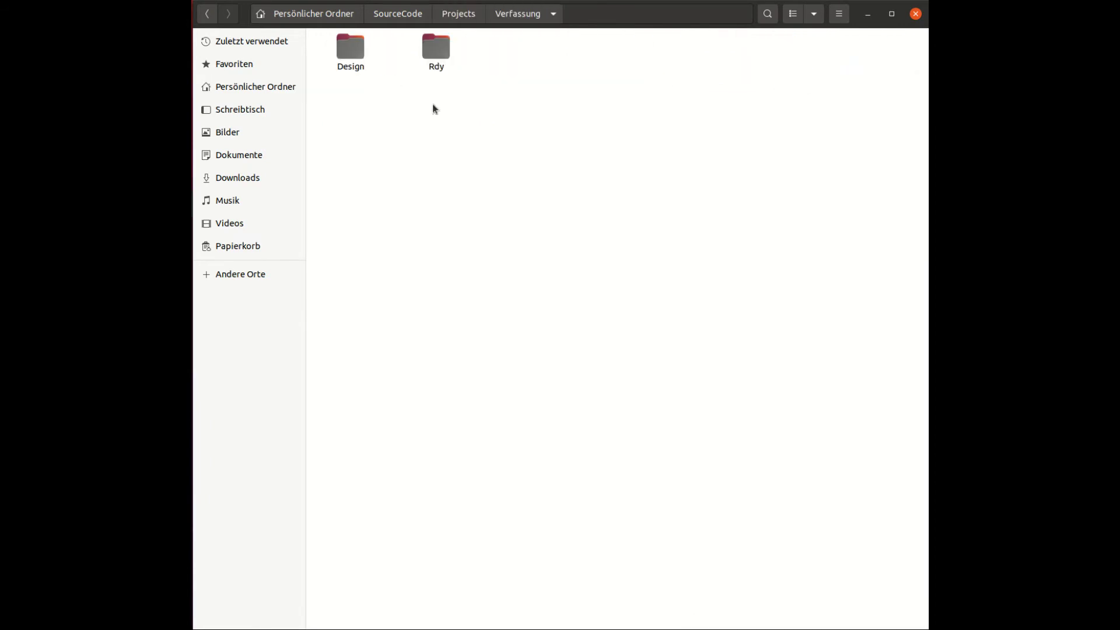
right_click(521, 98)
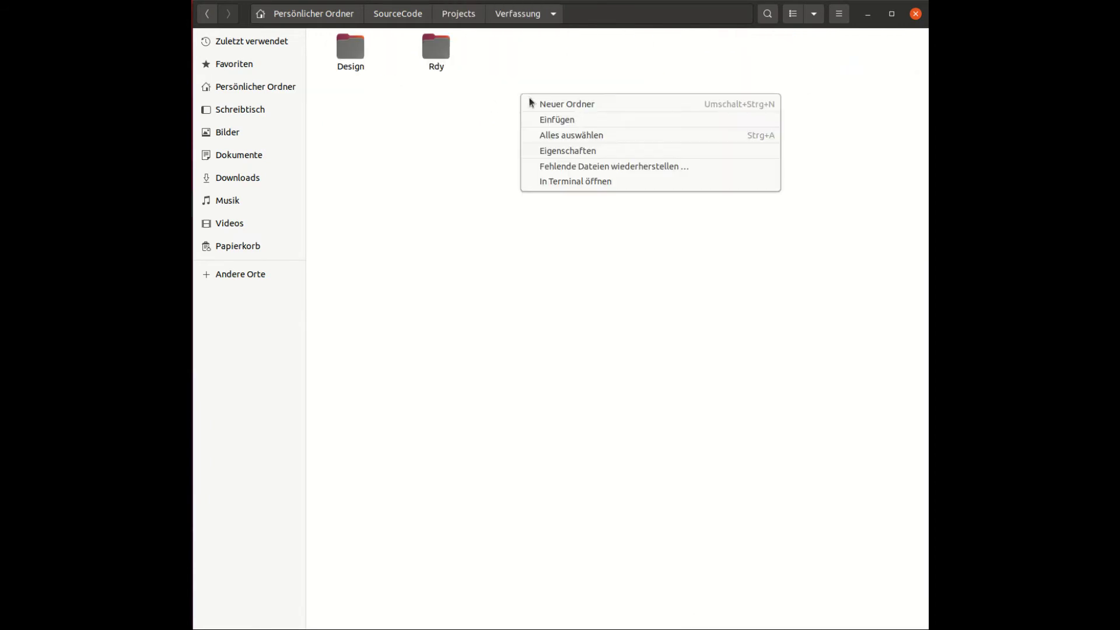
click(553, 118)
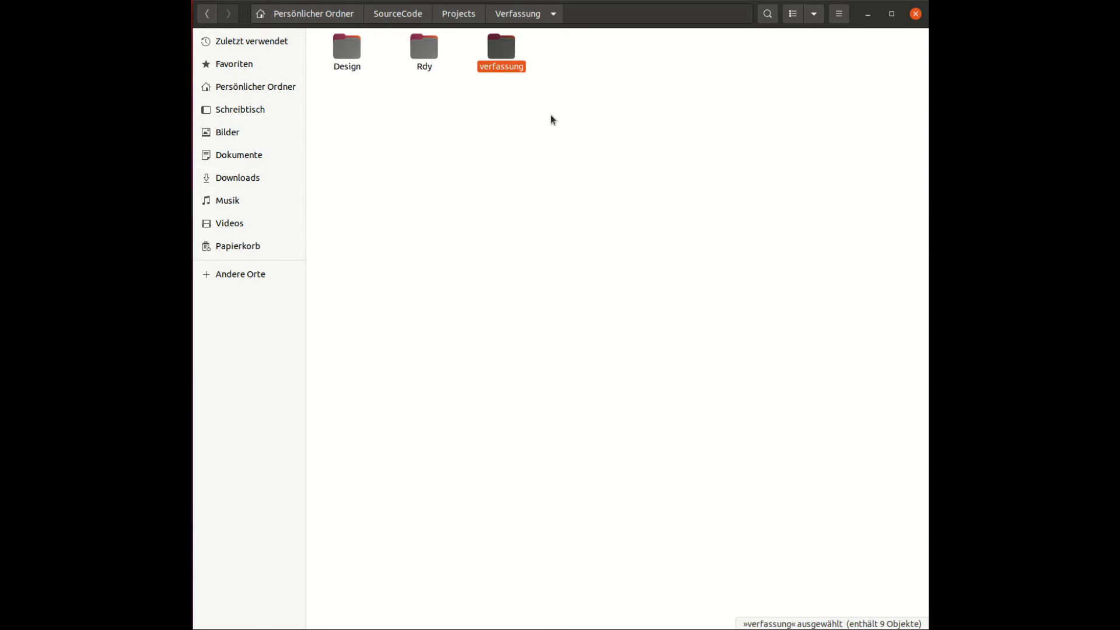
Rename the moved verfassung folder as web.
right_click(505, 58)
click(568, 203)
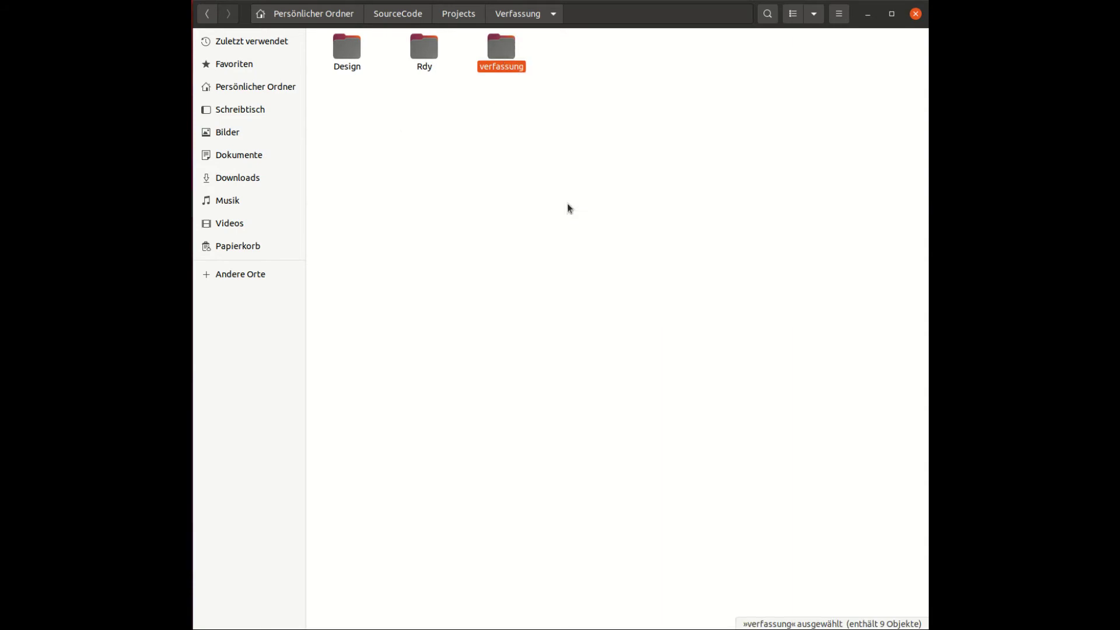
text(web)
key(Return)
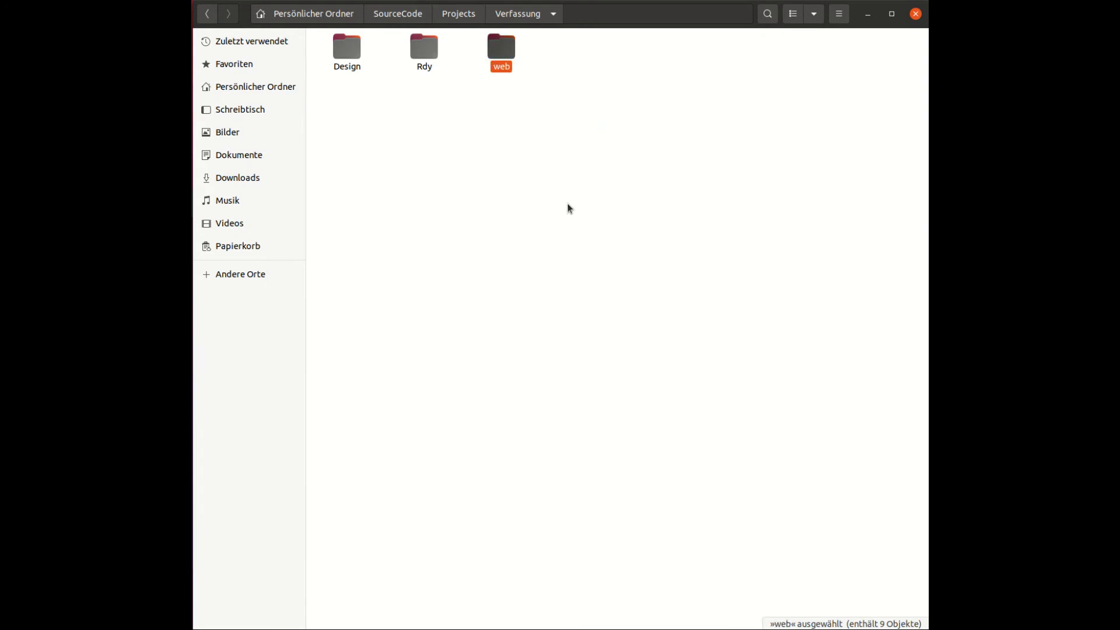
Check the contents of the web folder and its layouts and includes subfolders.
double_click(503, 49)
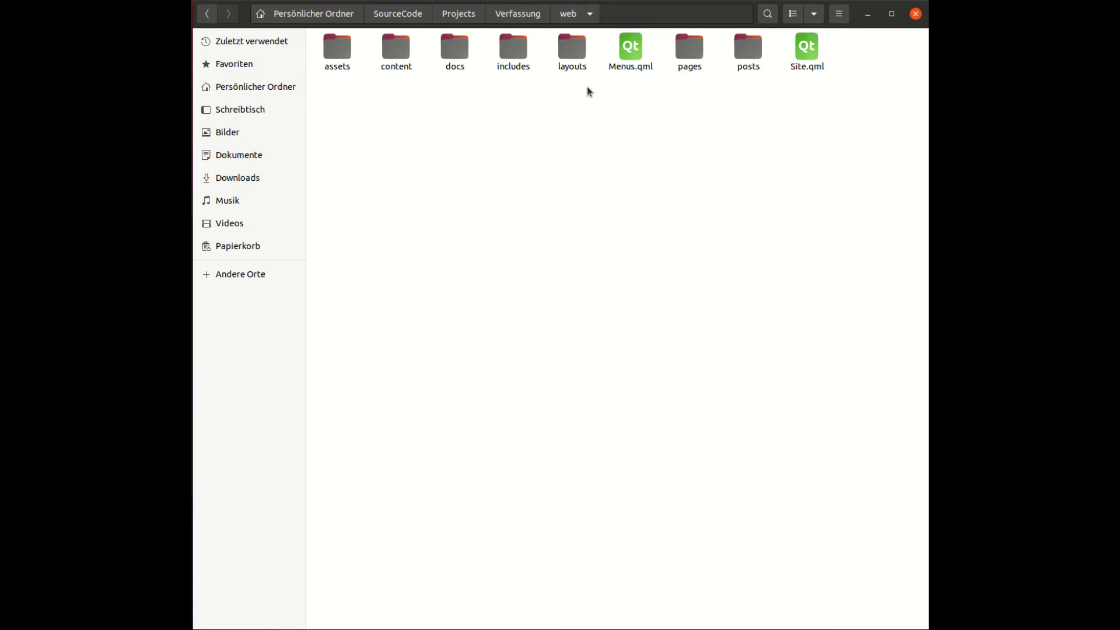
double_click(573, 54)
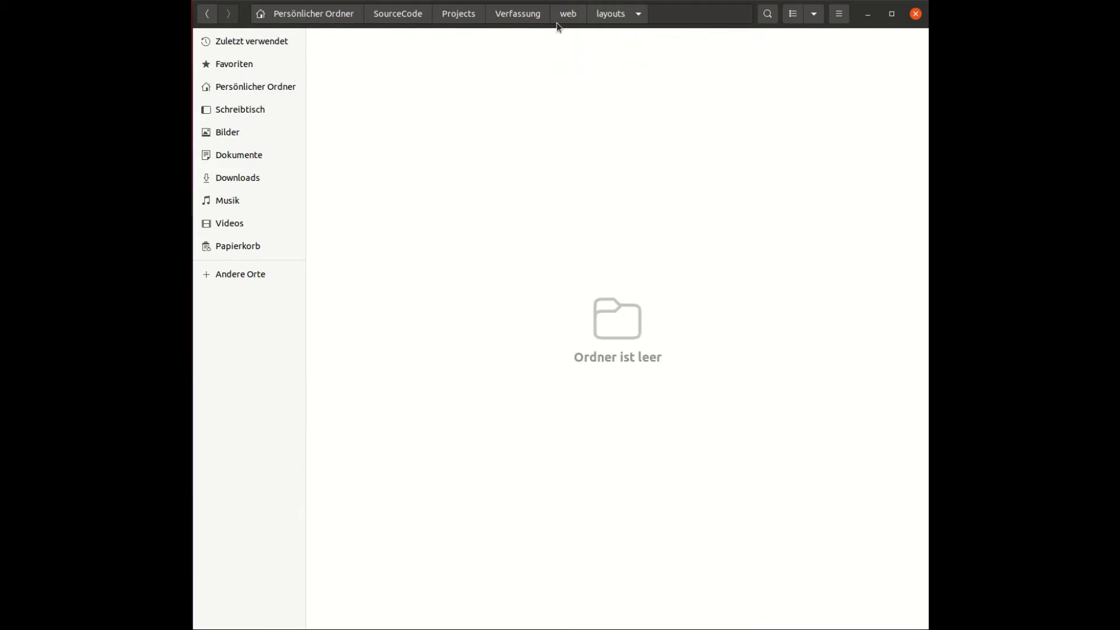
click(573, 18)
double_click(499, 47)
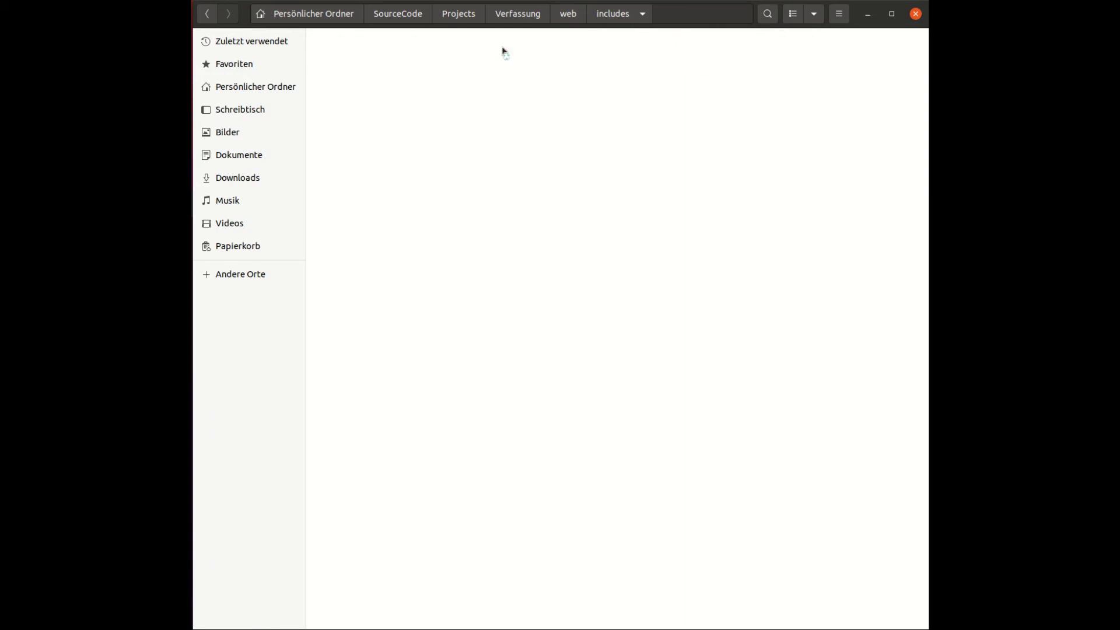
Copy default.html and post.html from the default theme's layouts folder in SourceCode/FlatSiteBuilderPython/themes.
click(412, 14)
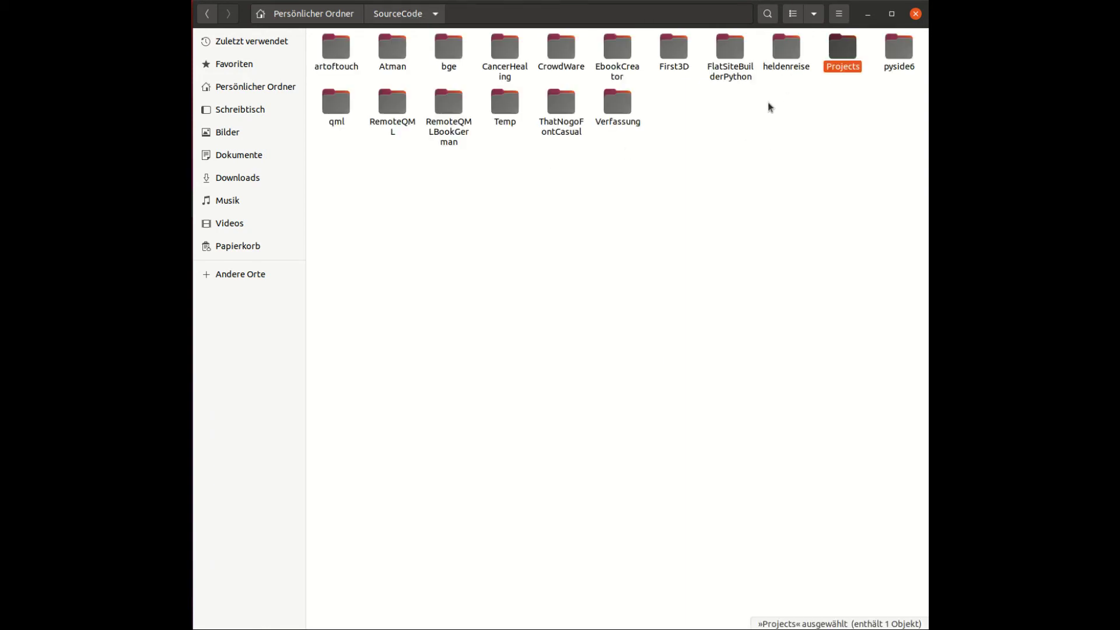
click(744, 58)
double_click(744, 58)
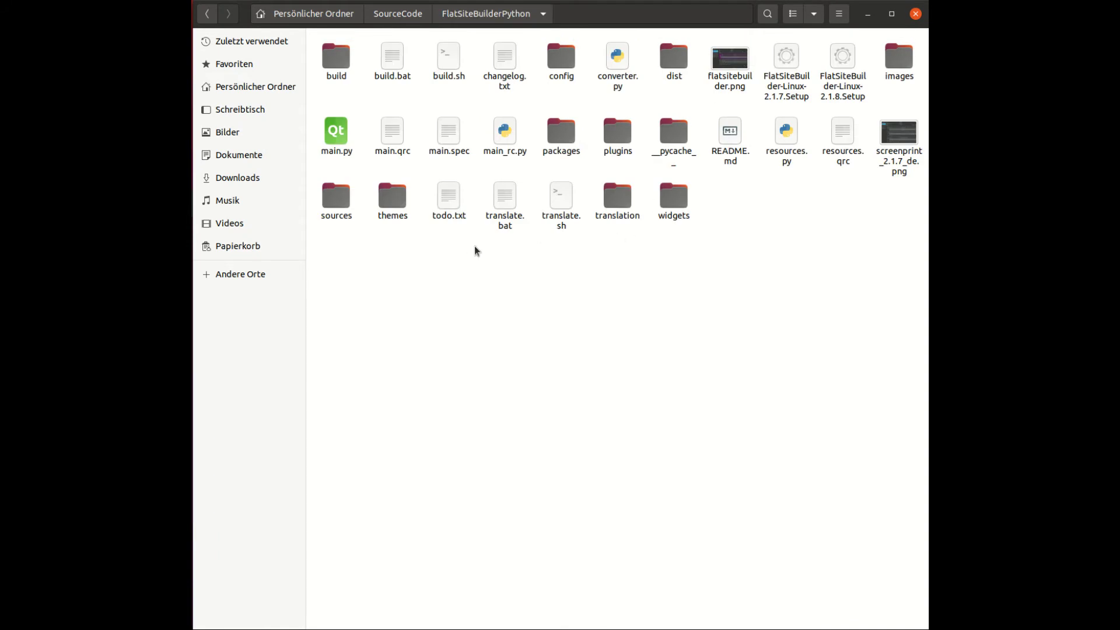
click(399, 207)
double_click(399, 207)
double_click(422, 53)
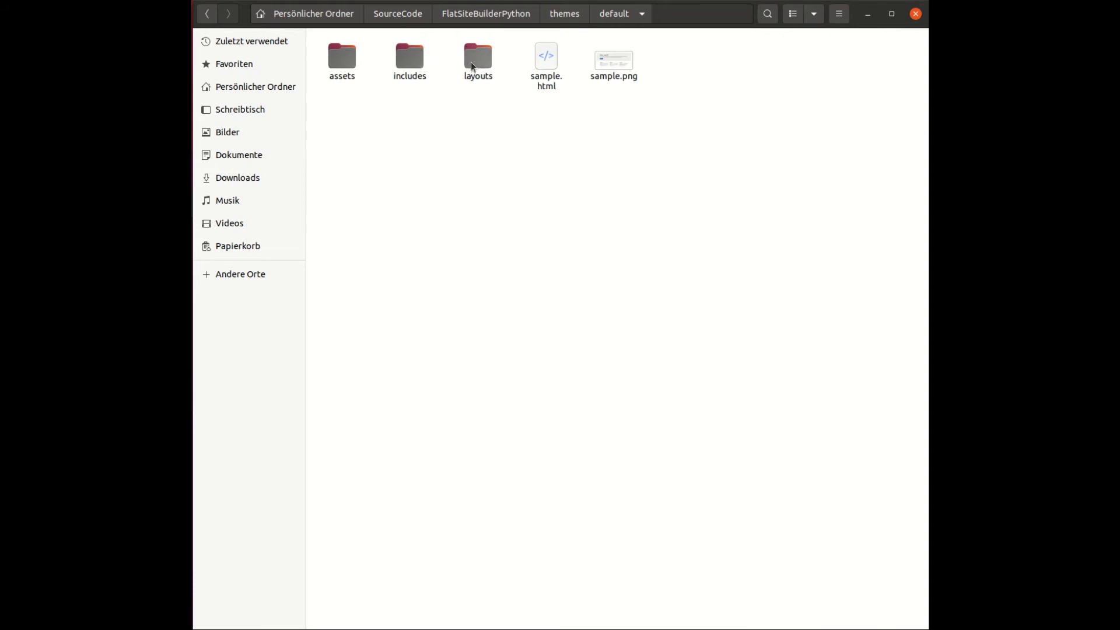
double_click(471, 66)
drag(478, 94, 351, 53)
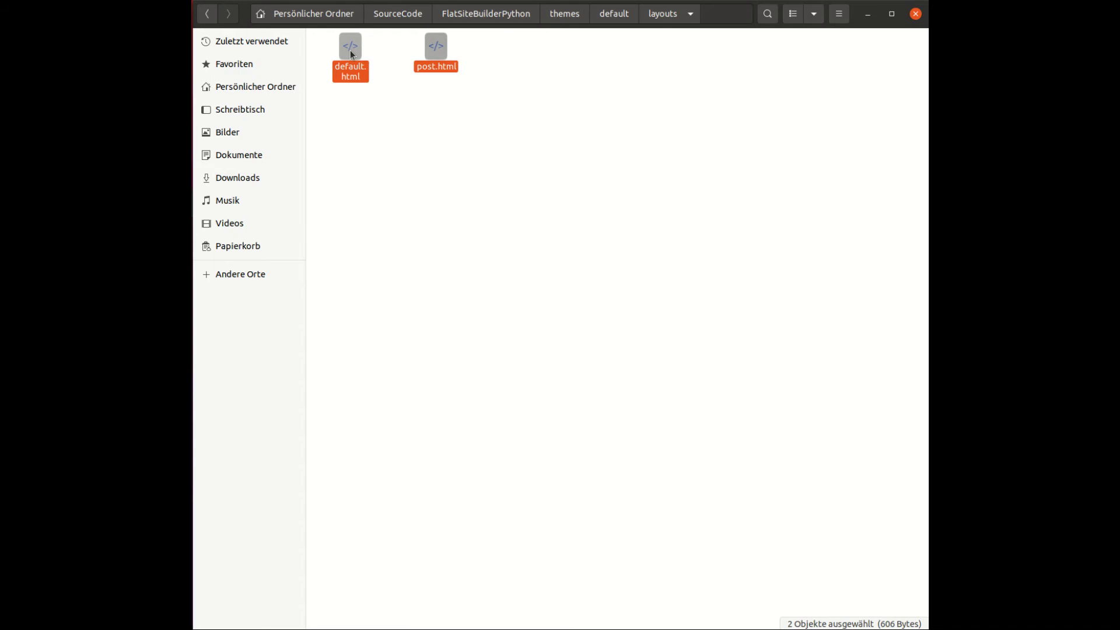
right_click(352, 53)
click(400, 117)
Paste the copied layout files into SourceCode/Projects/Verfassung/web/layouts.
click(403, 13)
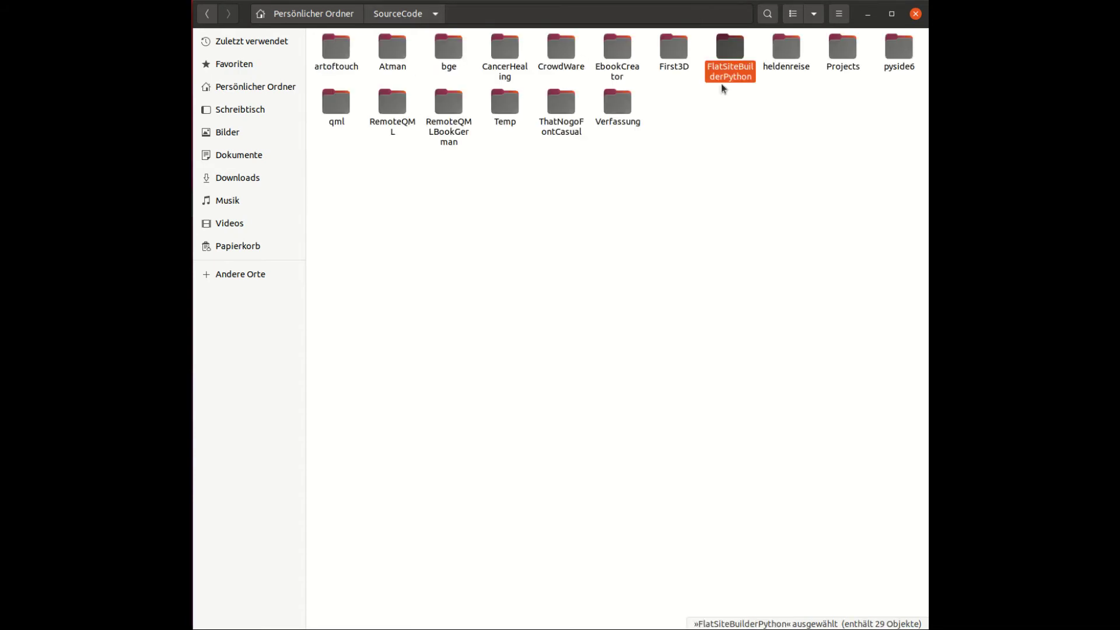
double_click(843, 46)
click(359, 51)
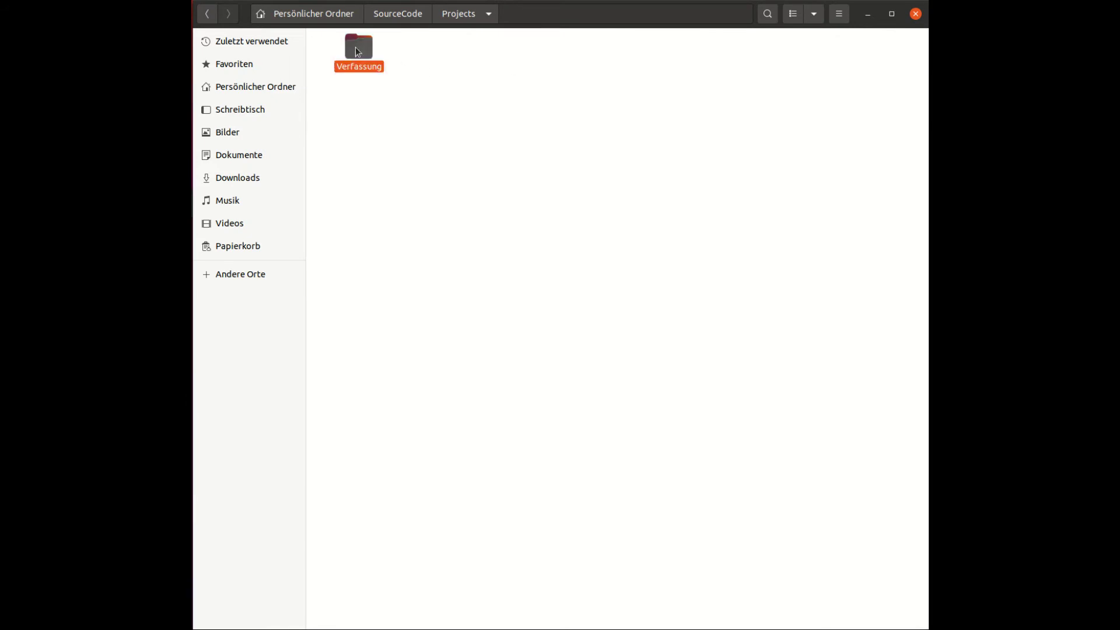
double_click(358, 51)
double_click(501, 58)
double_click(574, 49)
right_click(550, 123)
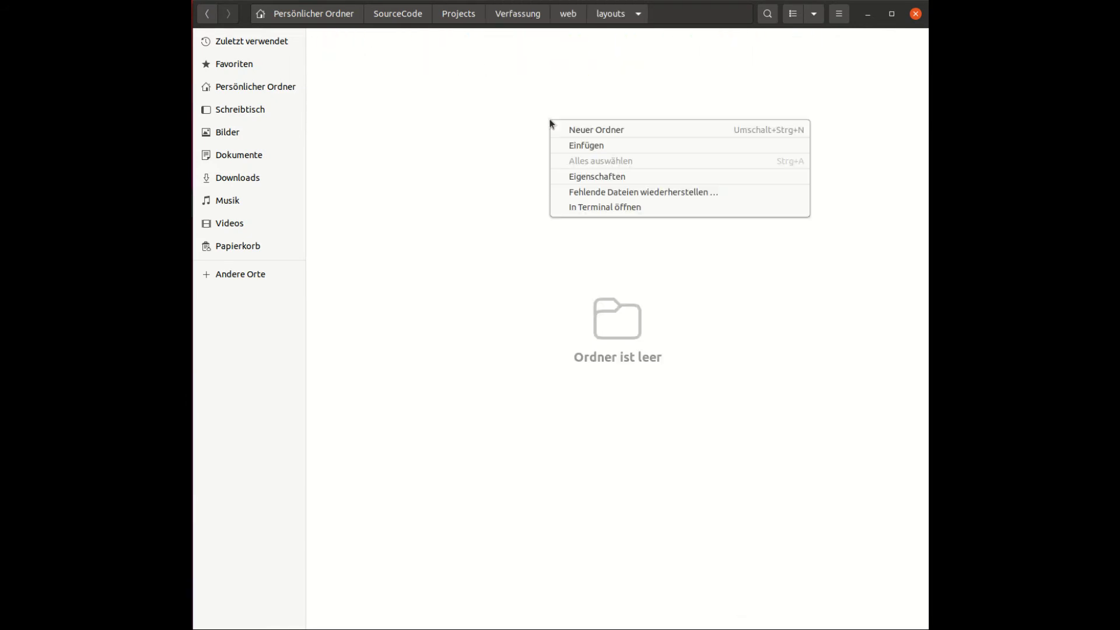
click(576, 145)
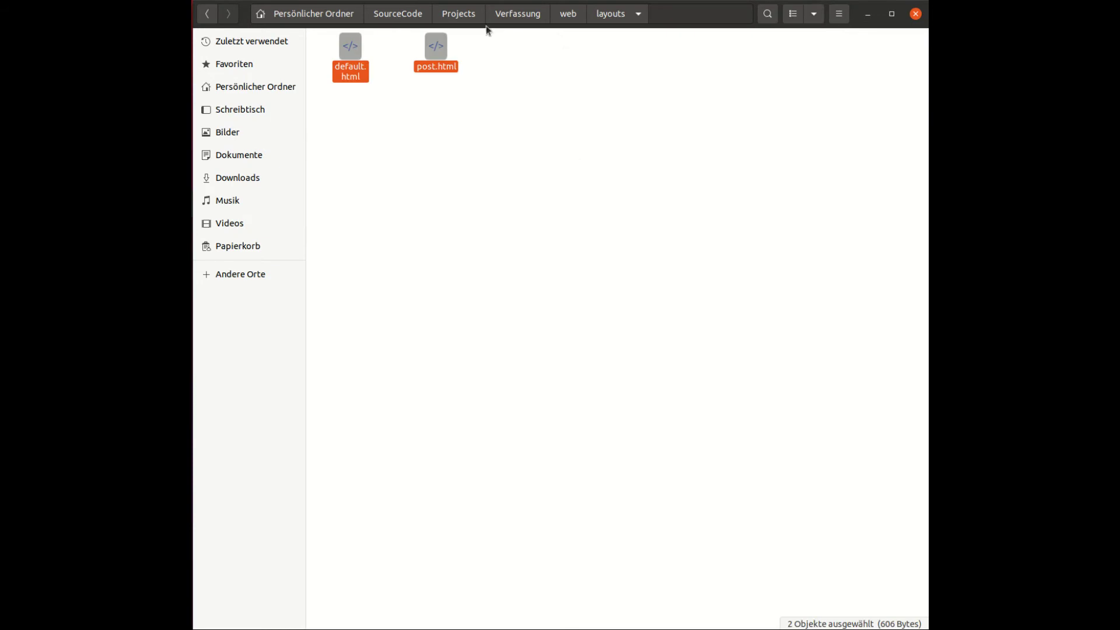
Copy all HTML files from the includes folder of the default theme in SourceCode/FlatSiteBuilderPython/themes.
click(415, 14)
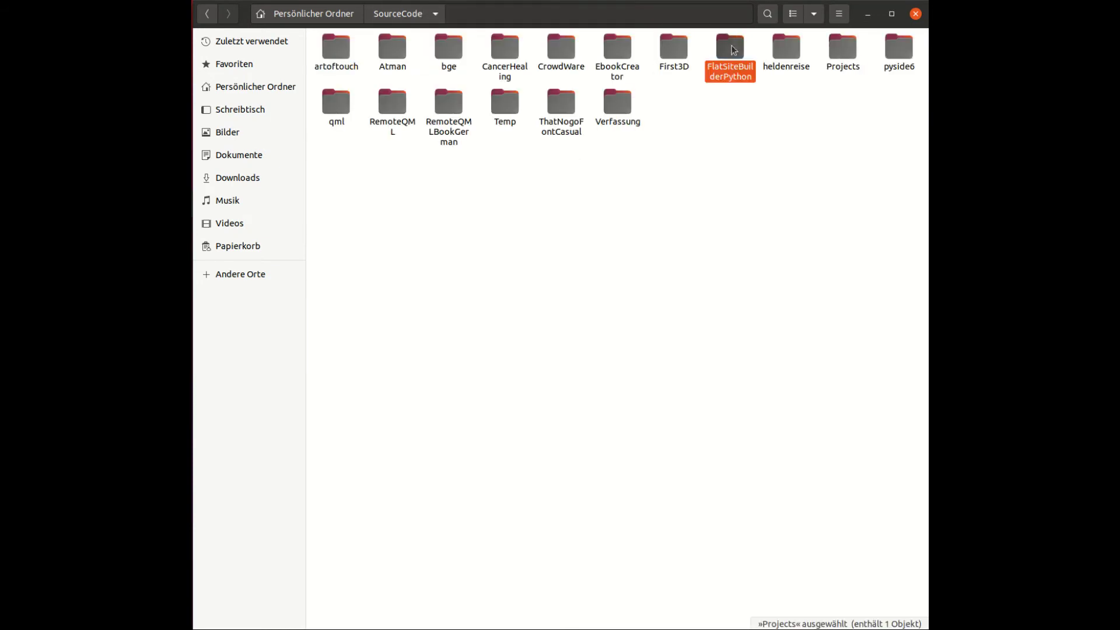
double_click(730, 56)
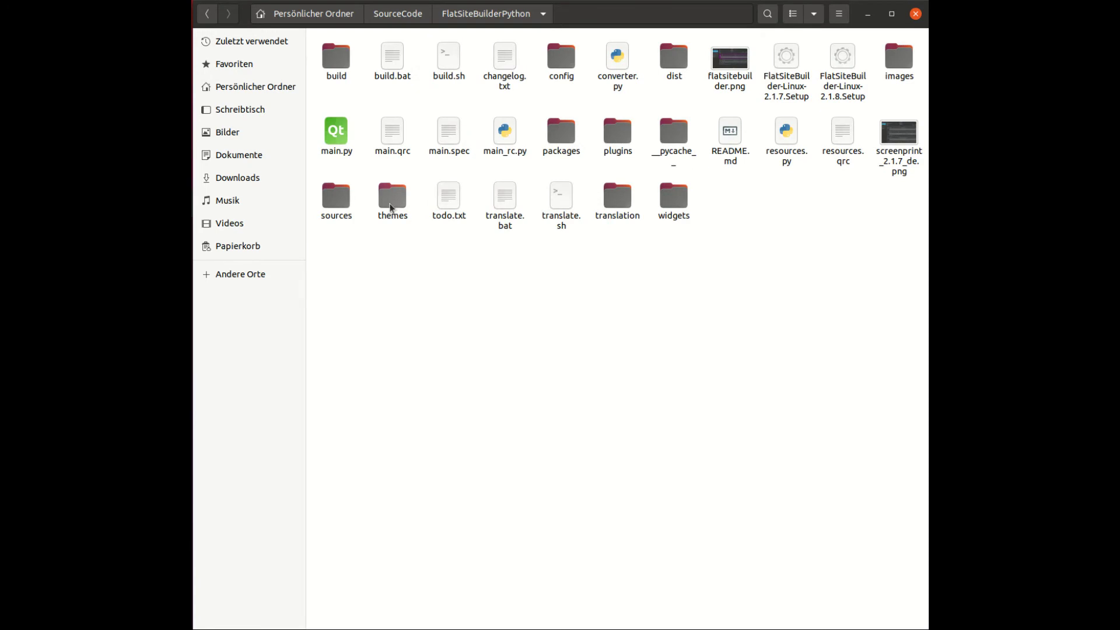
double_click(391, 201)
double_click(423, 54)
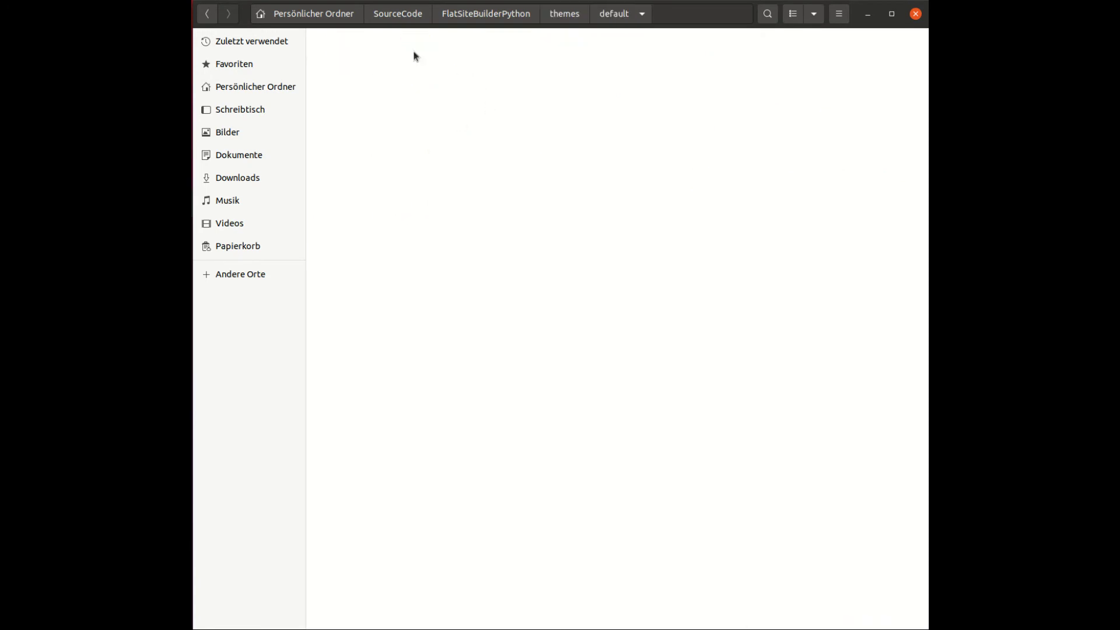
double_click(406, 56)
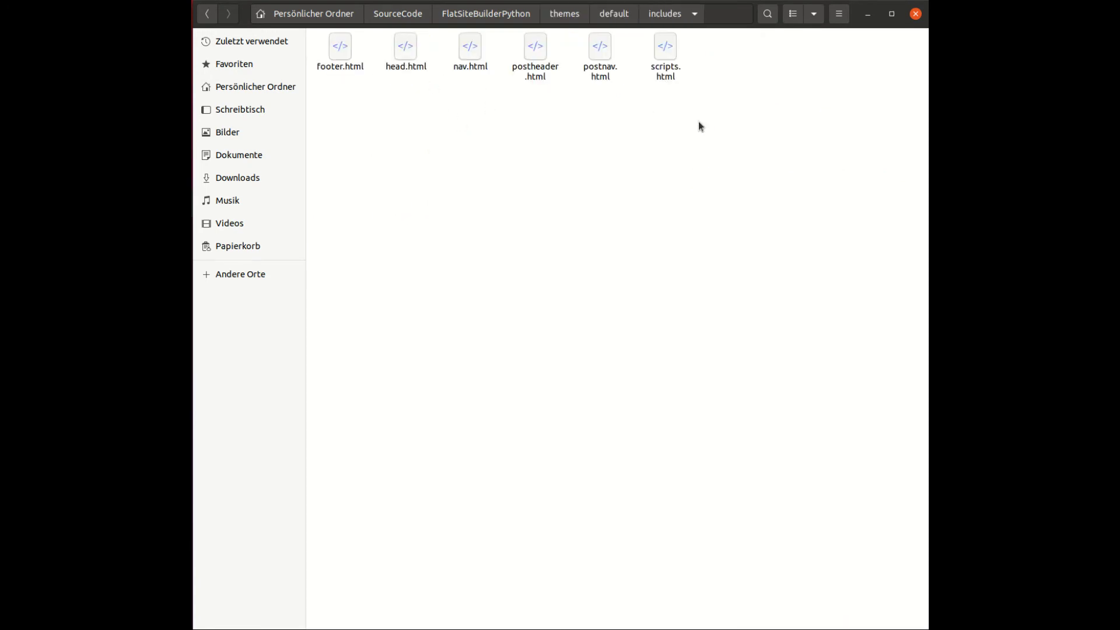
drag(709, 125, 343, 51)
right_click(342, 51)
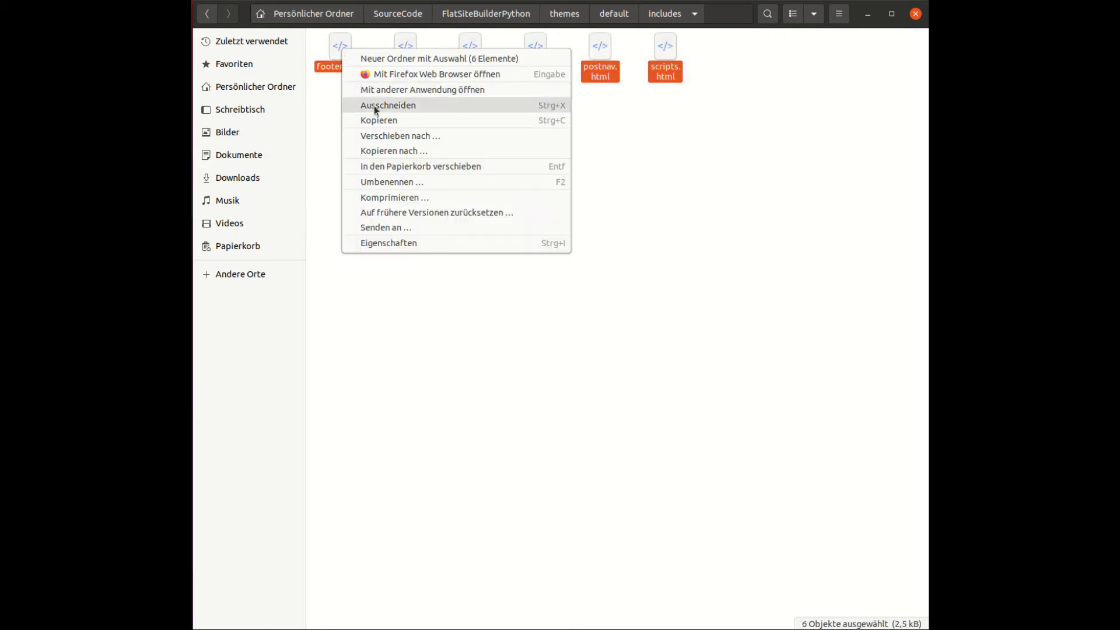
click(377, 120)
Paste the copied include files into SourceCode/Projects/Verfassung/web/includes.
click(414, 17)
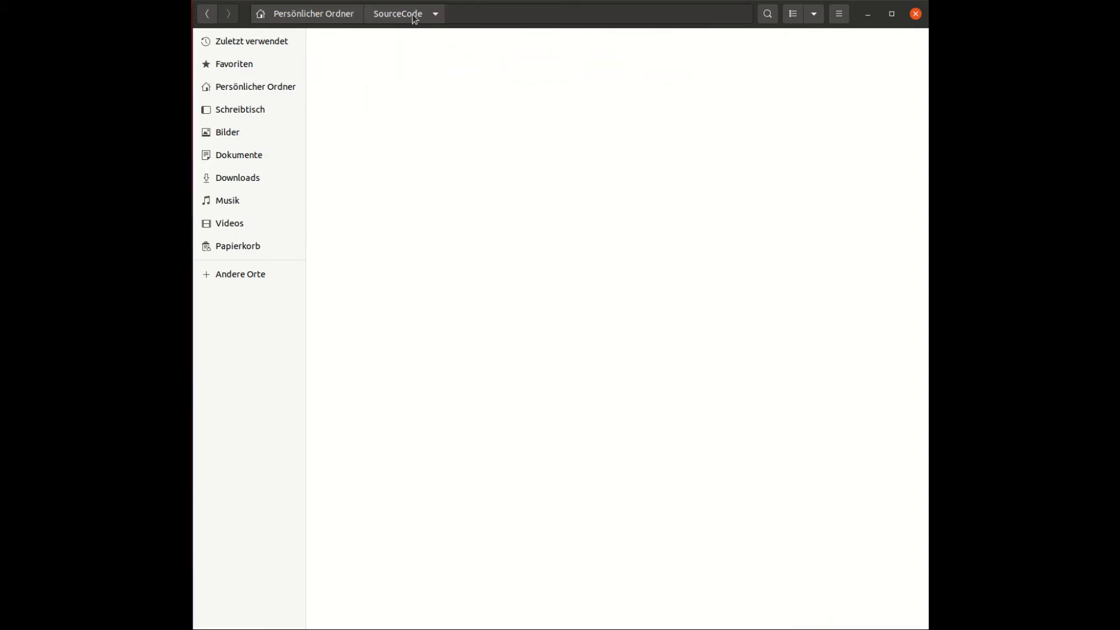
double_click(845, 59)
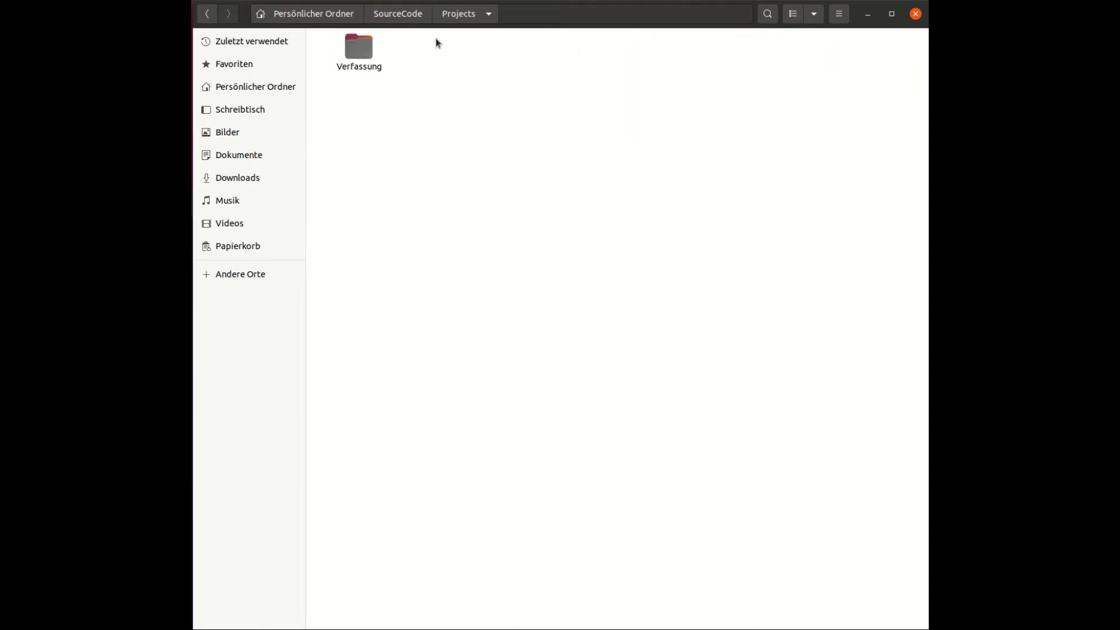
double_click(358, 46)
double_click(500, 52)
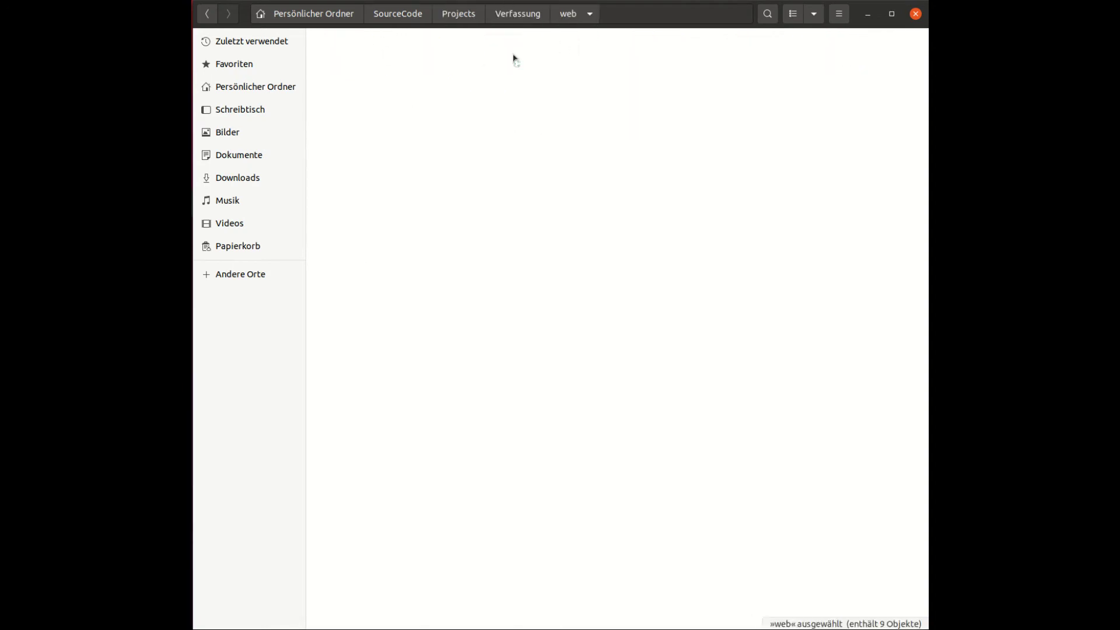
double_click(509, 52)
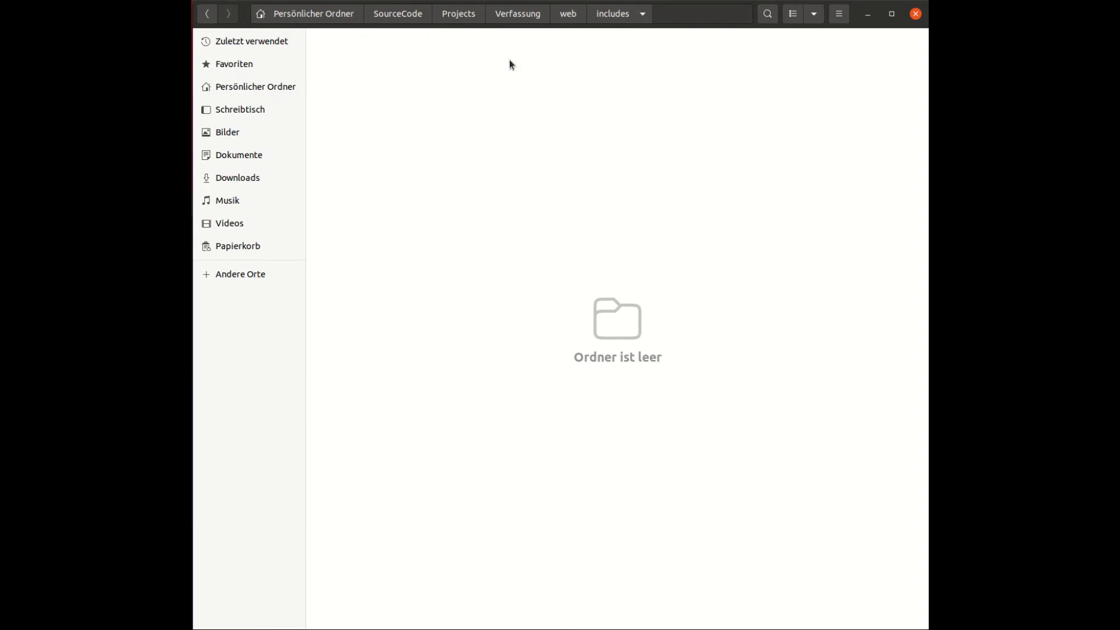
right_click(479, 126)
click(516, 153)
click(517, 152)
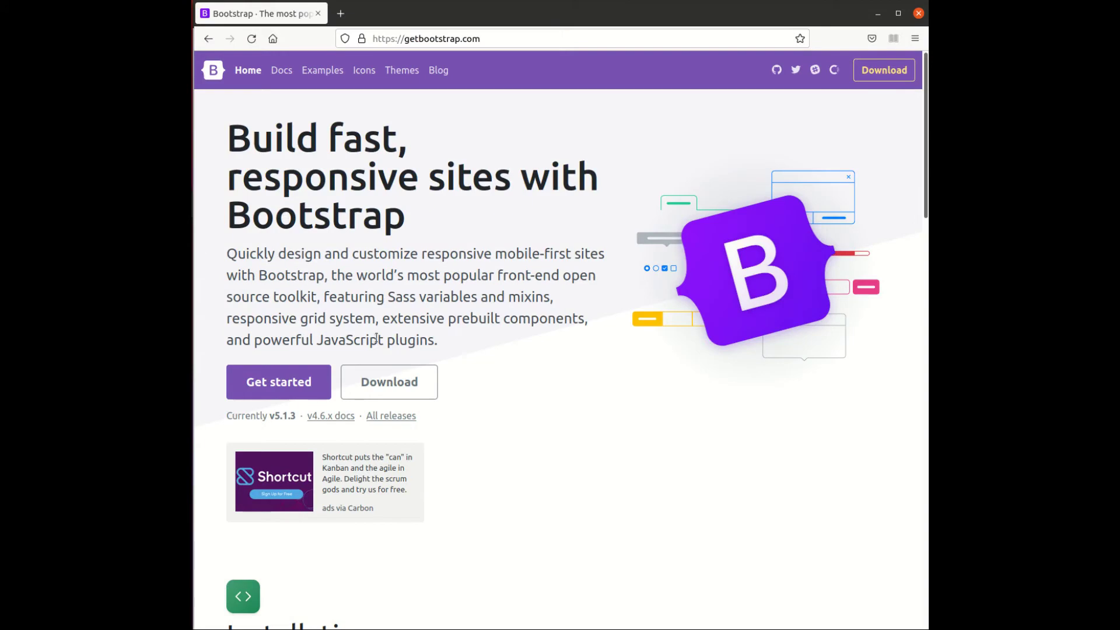
Switch to Firefox and open the Bootstrap download page from getbootstrap.com.
click(500, 40)
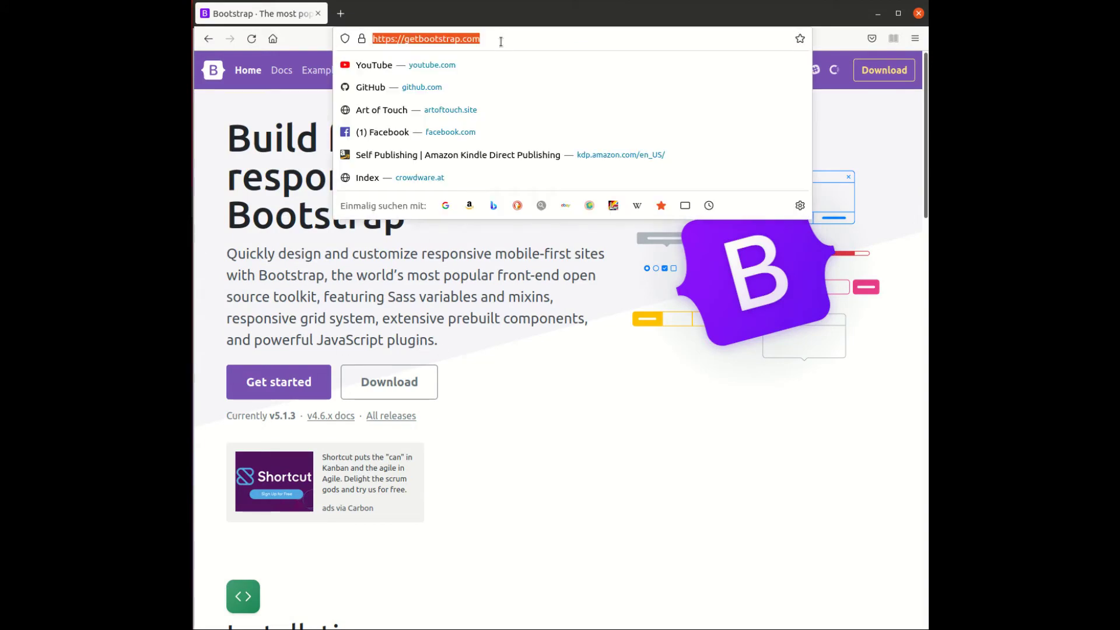
click(526, 38)
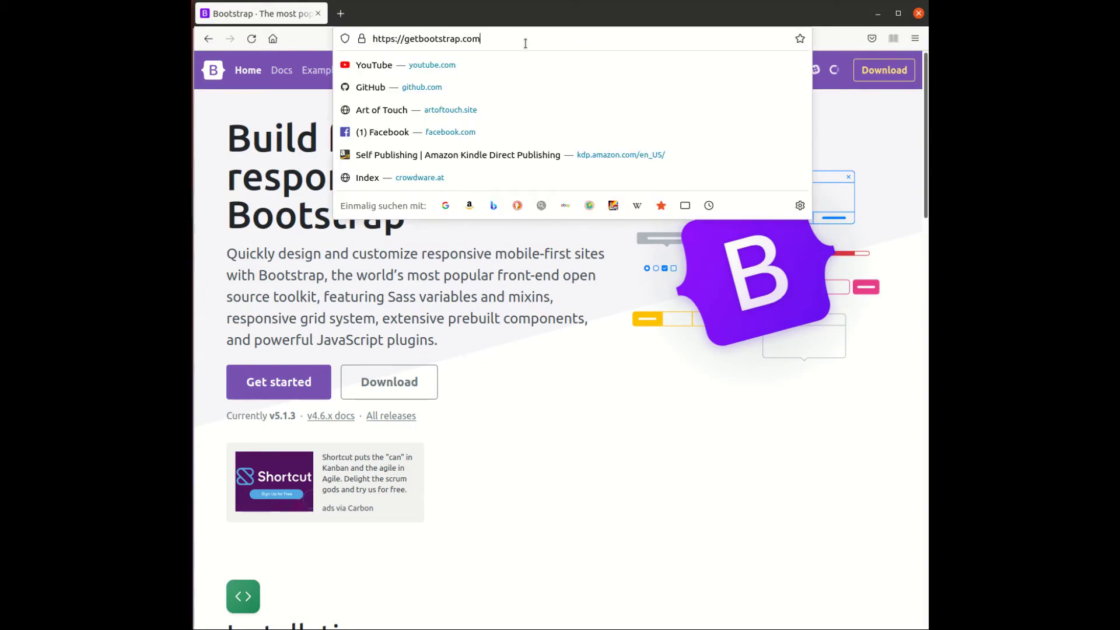
click(541, 363)
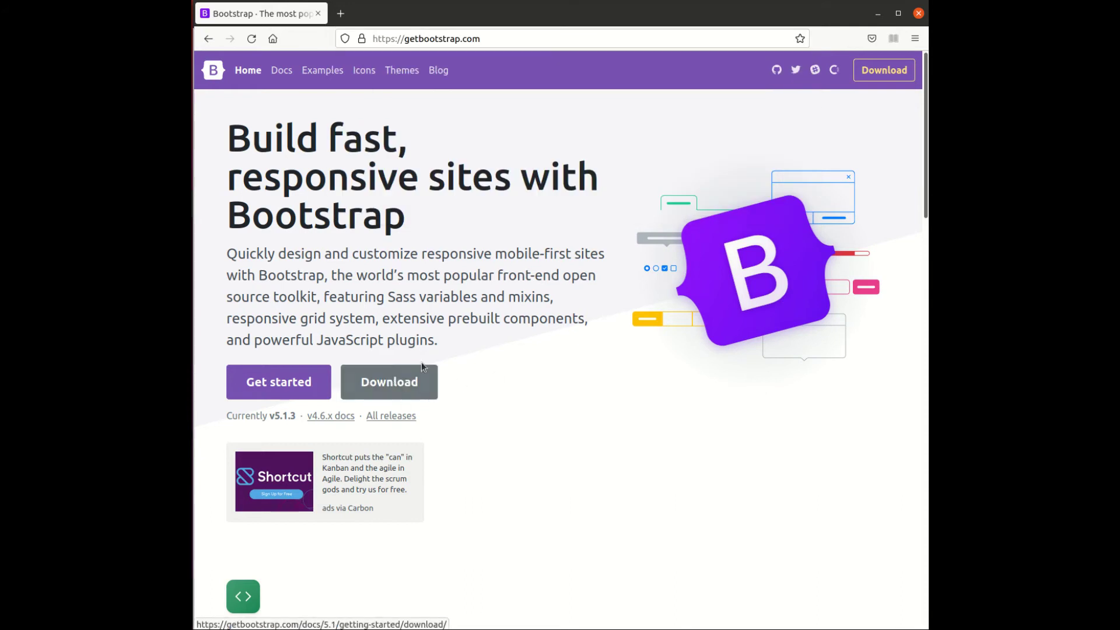
click(413, 383)
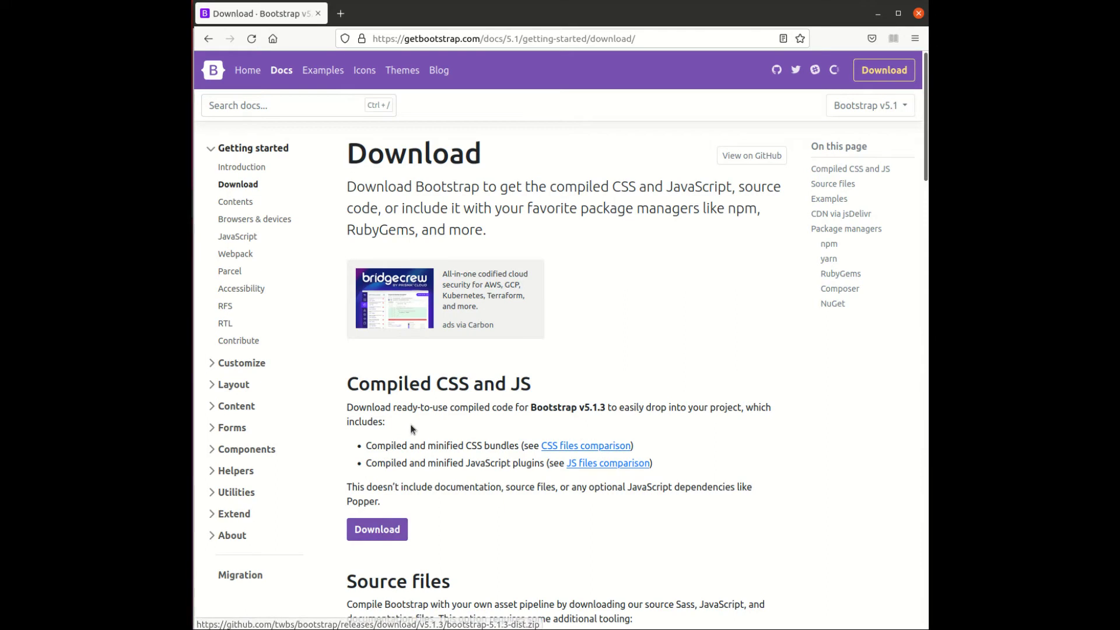
Download the compiled CSS and JS package bootstrap-5.1.3-dist.zip and open it with Archivverwaltung.
drag(346, 388, 528, 384)
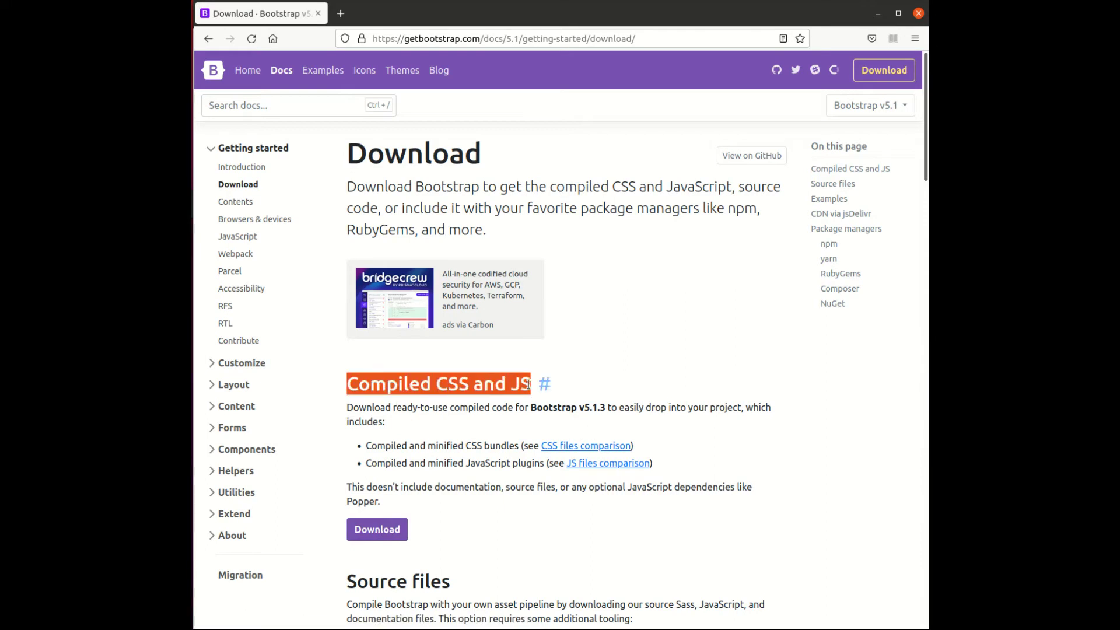
click(420, 525)
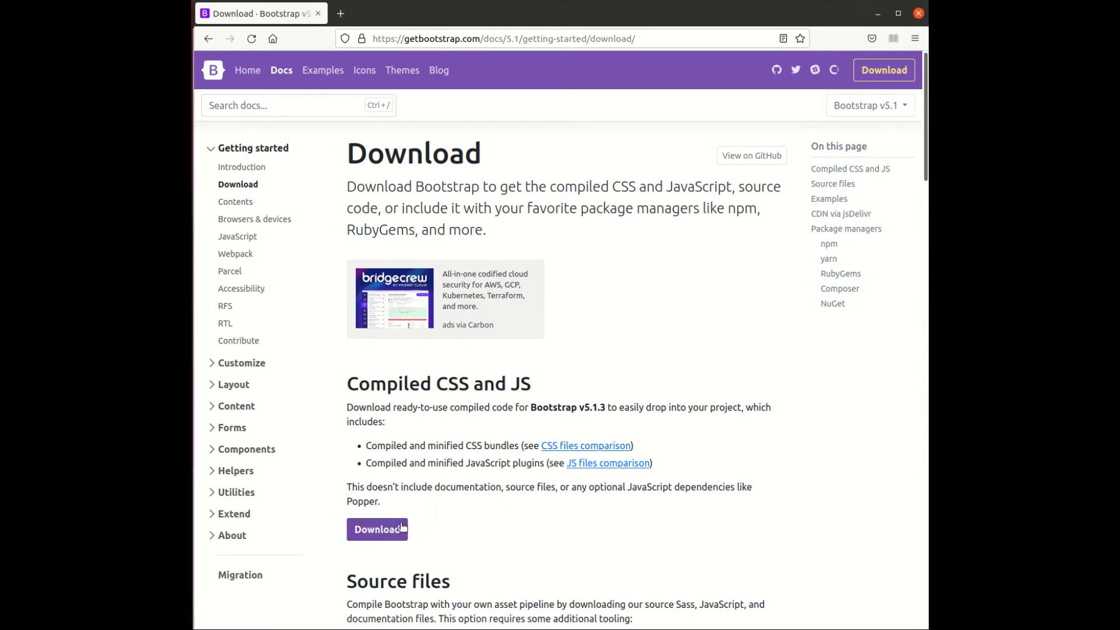
click(400, 529)
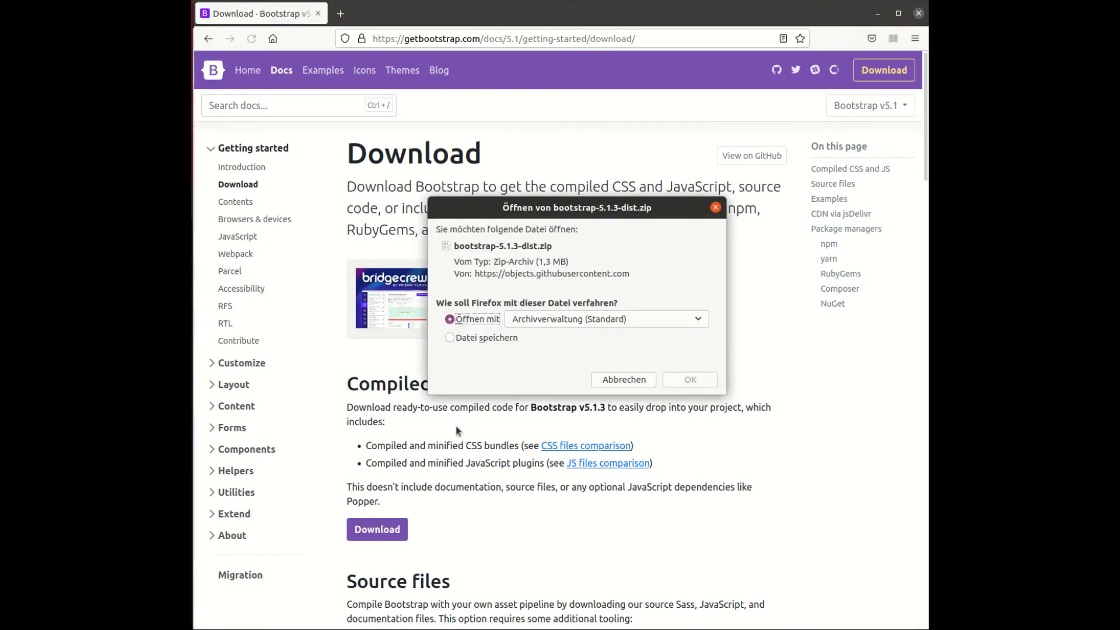
click(670, 376)
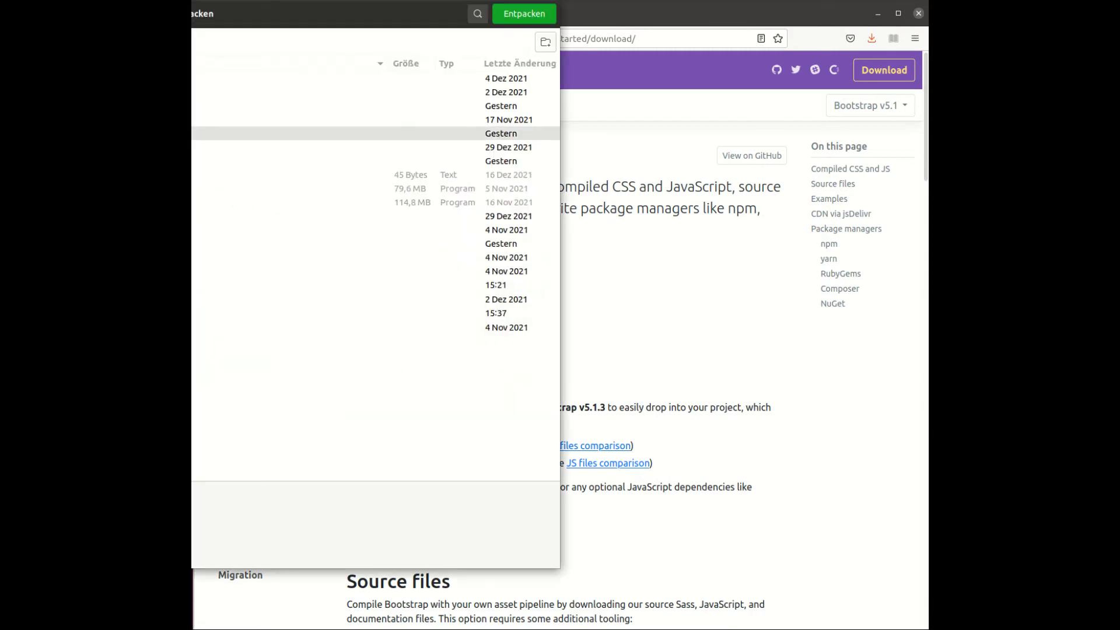
Extract the Bootstrap archive into the SourceCode/Projects/Verfassung folder.
click(373, 285)
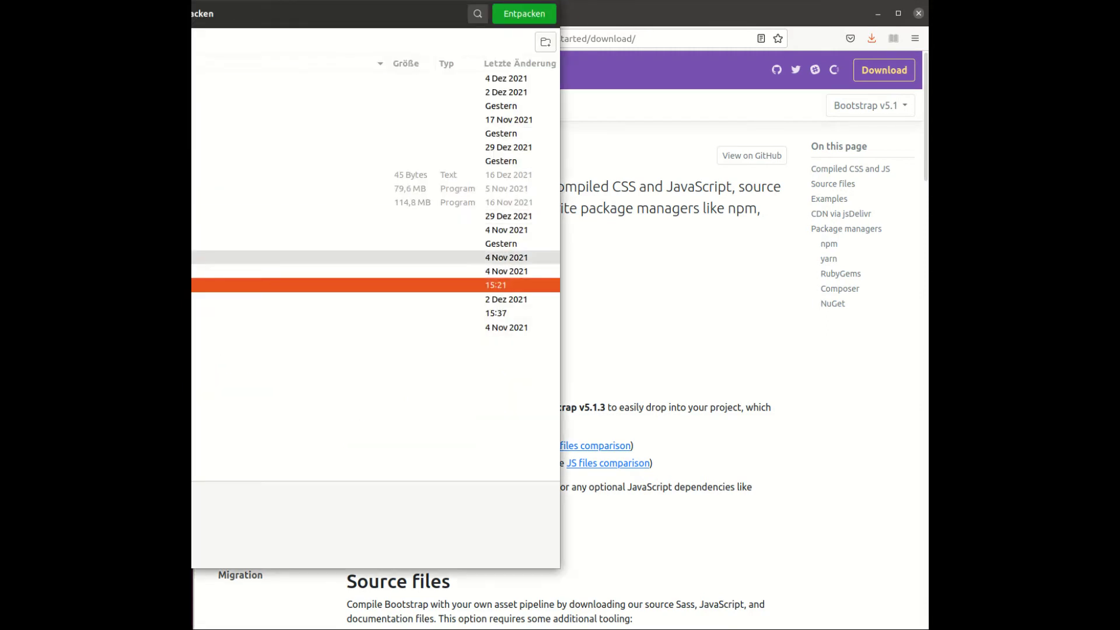
double_click(374, 286)
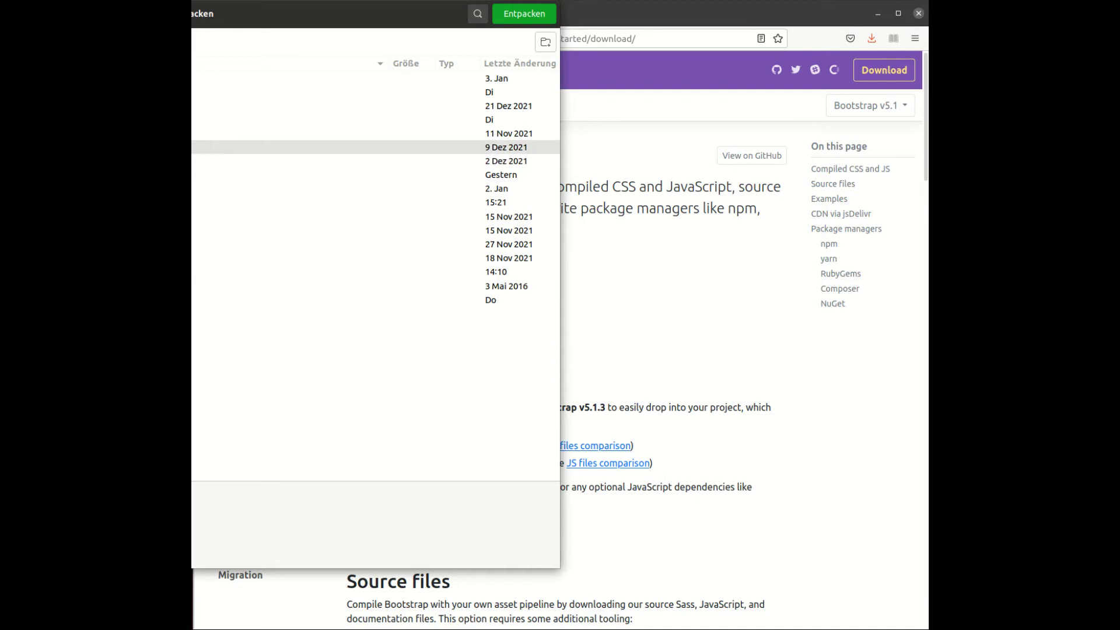
double_click(373, 202)
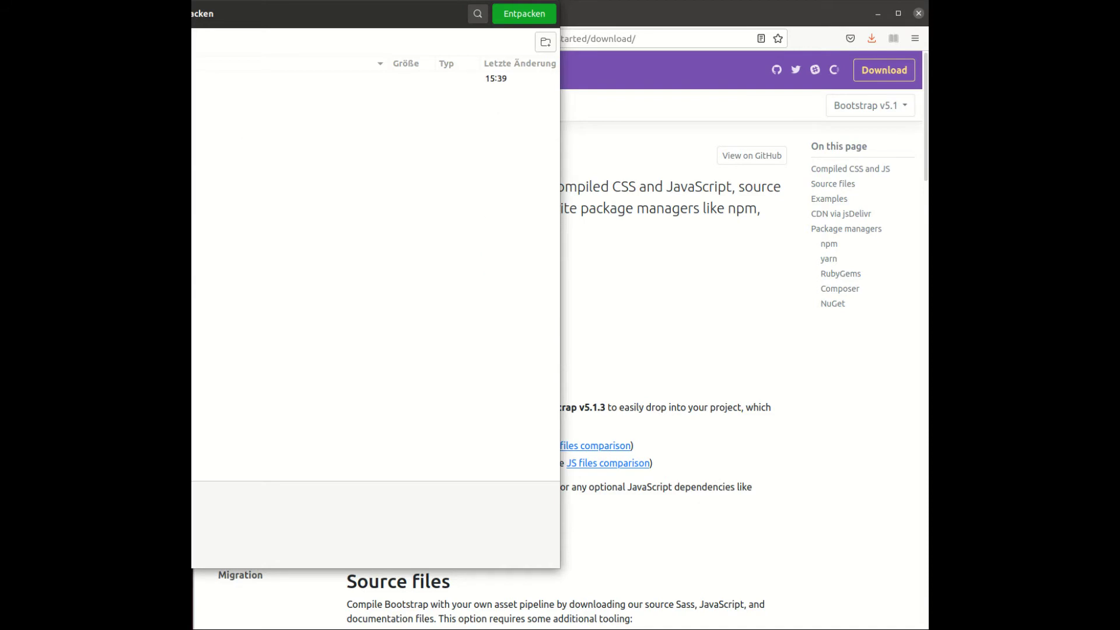
double_click(484, 78)
click(525, 19)
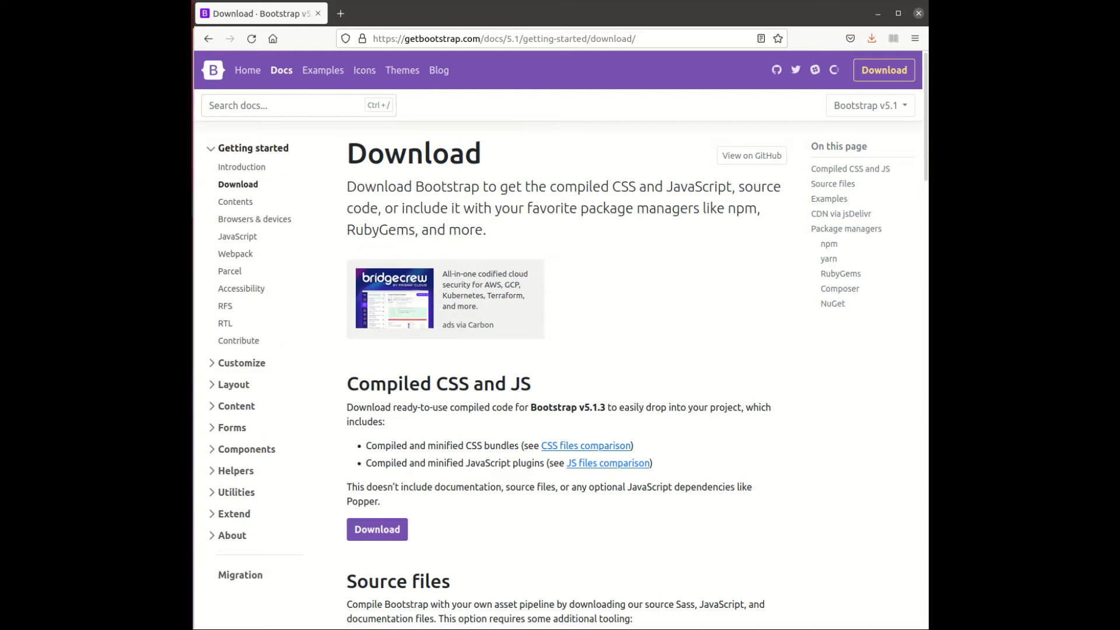
Switch to the file manager and check the contents of bootstrap-5.1.3-dist in the Verfassung folder.
click(880, 14)
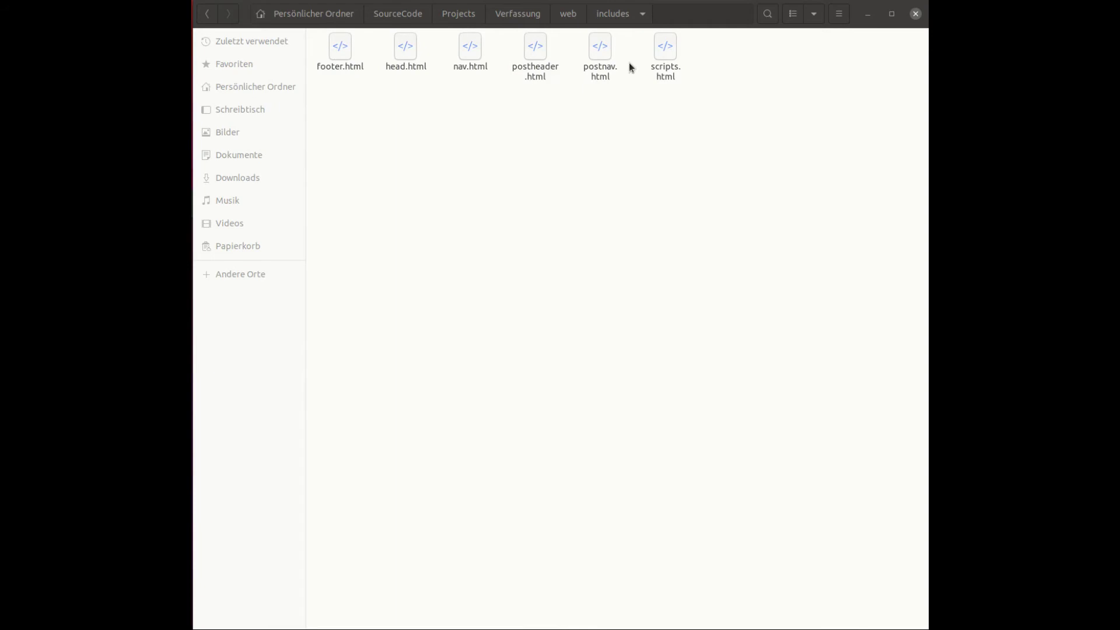
click(530, 17)
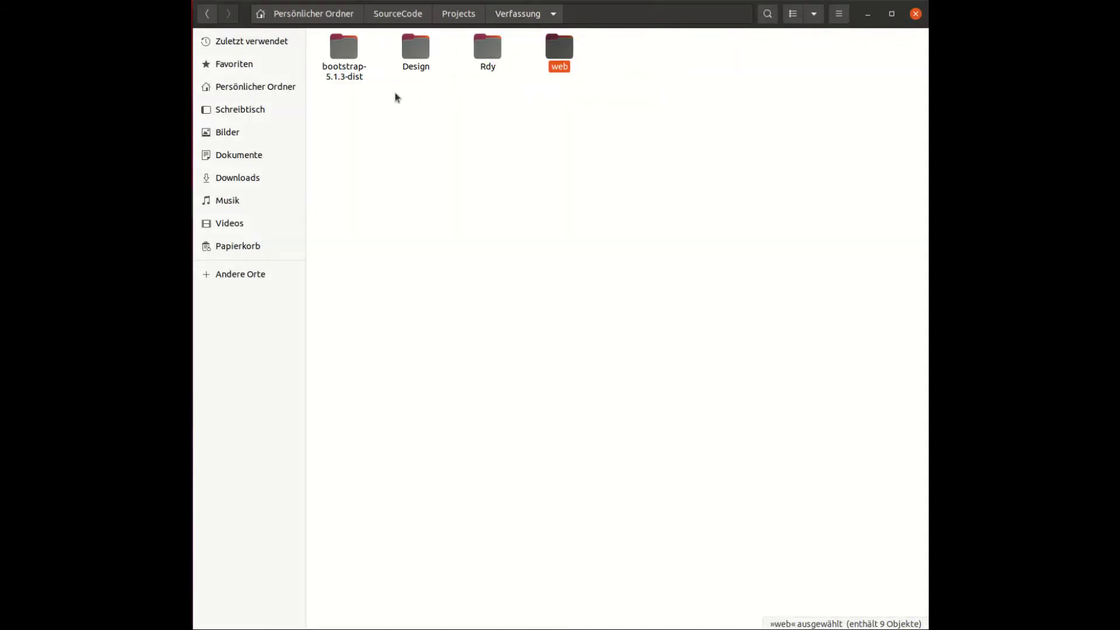
double_click(354, 55)
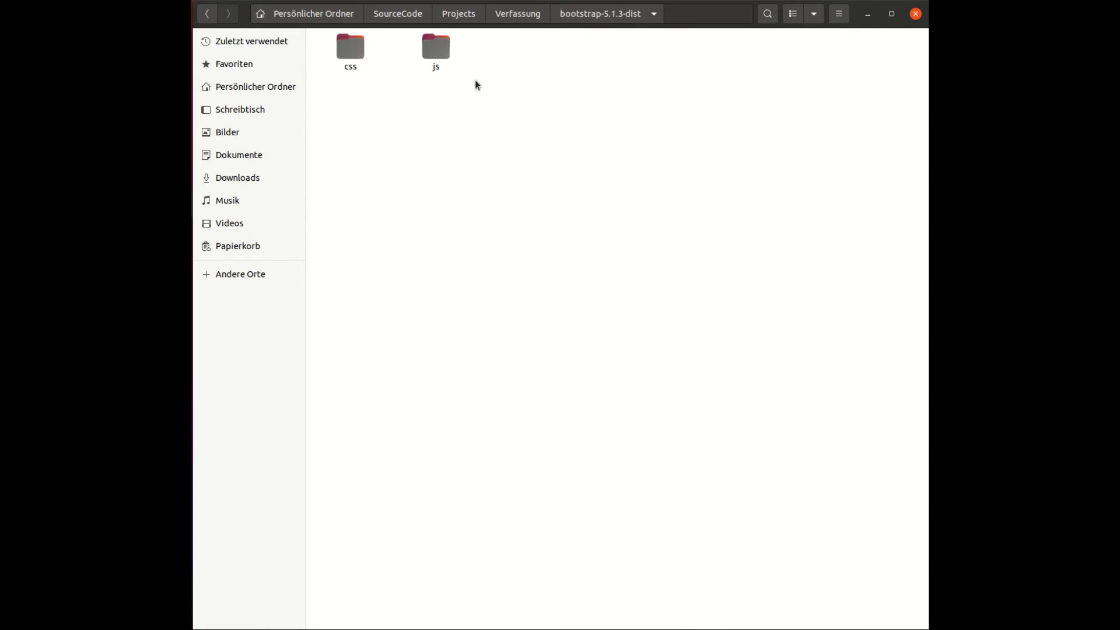
click(516, 20)
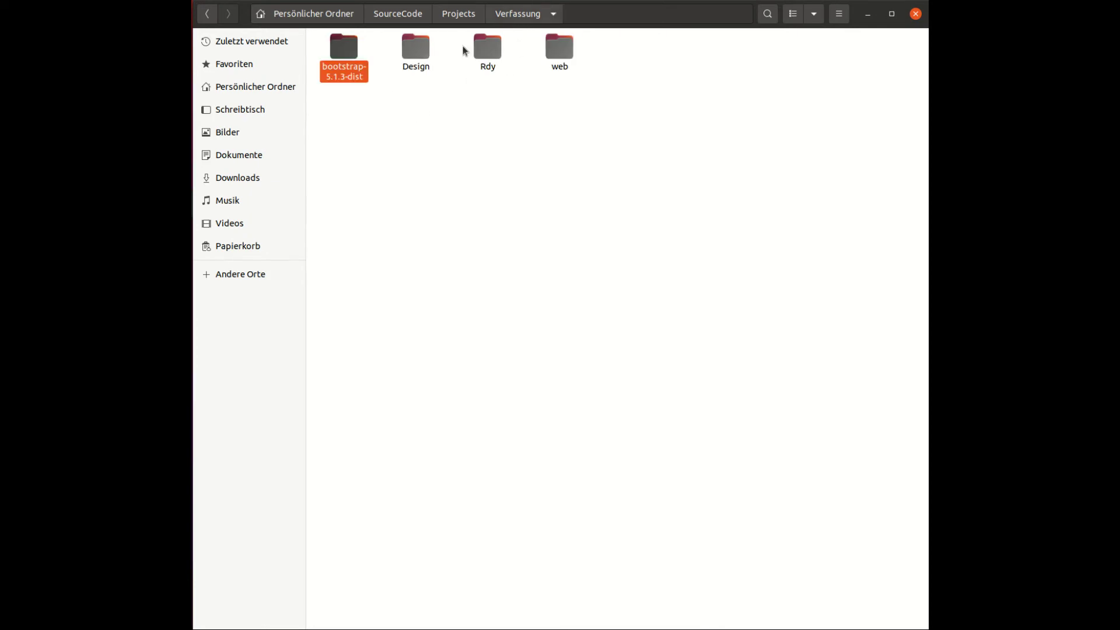
right_click(349, 54)
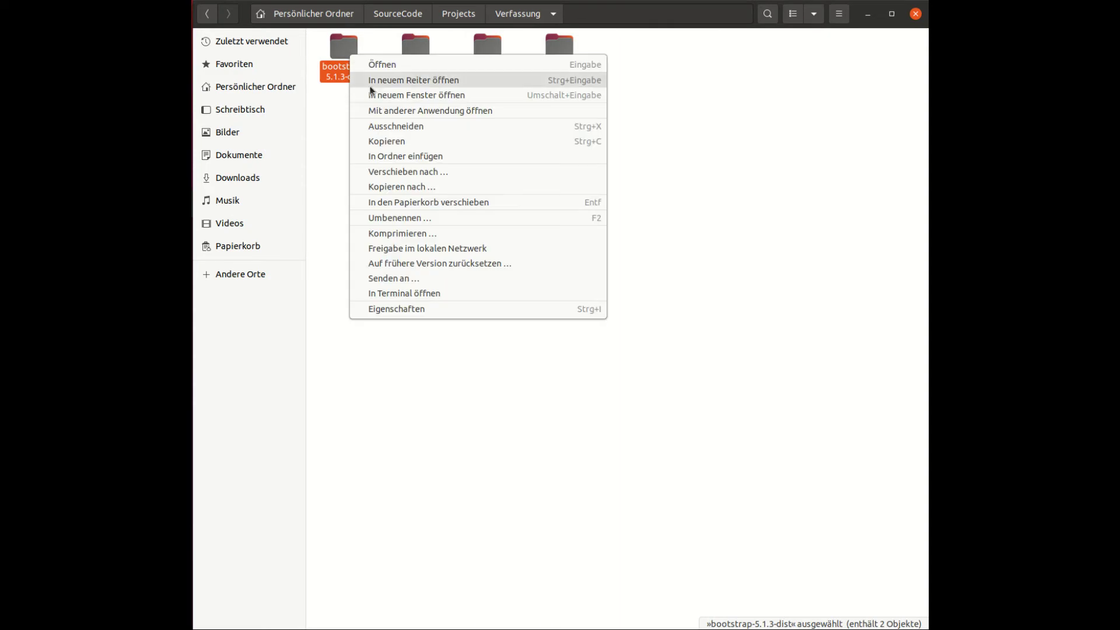
click(399, 141)
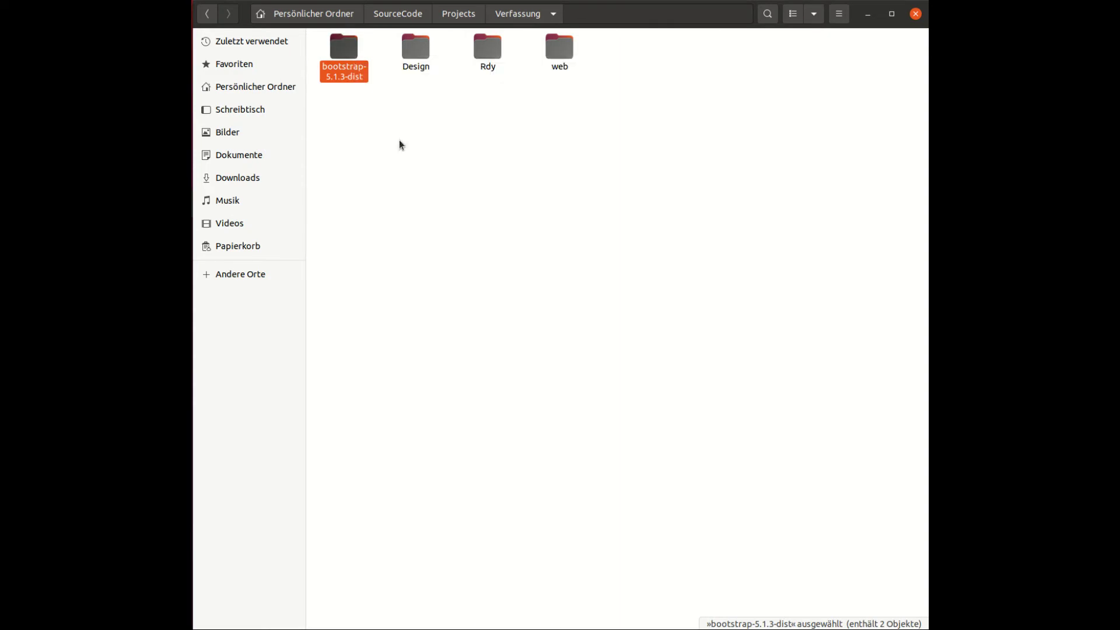
double_click(564, 49)
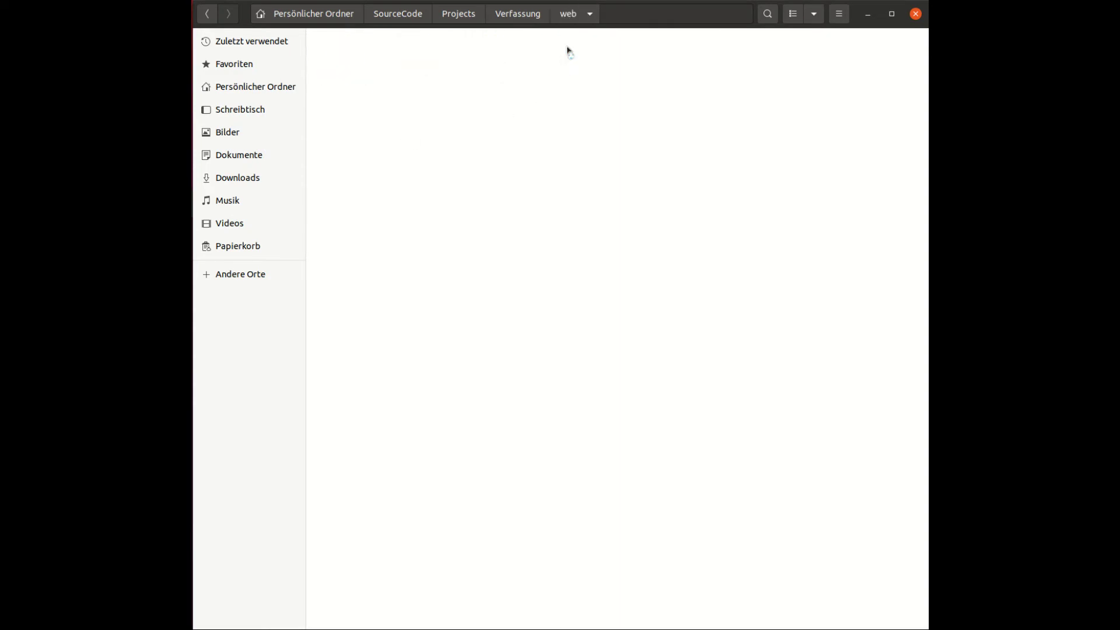
right_click(471, 207)
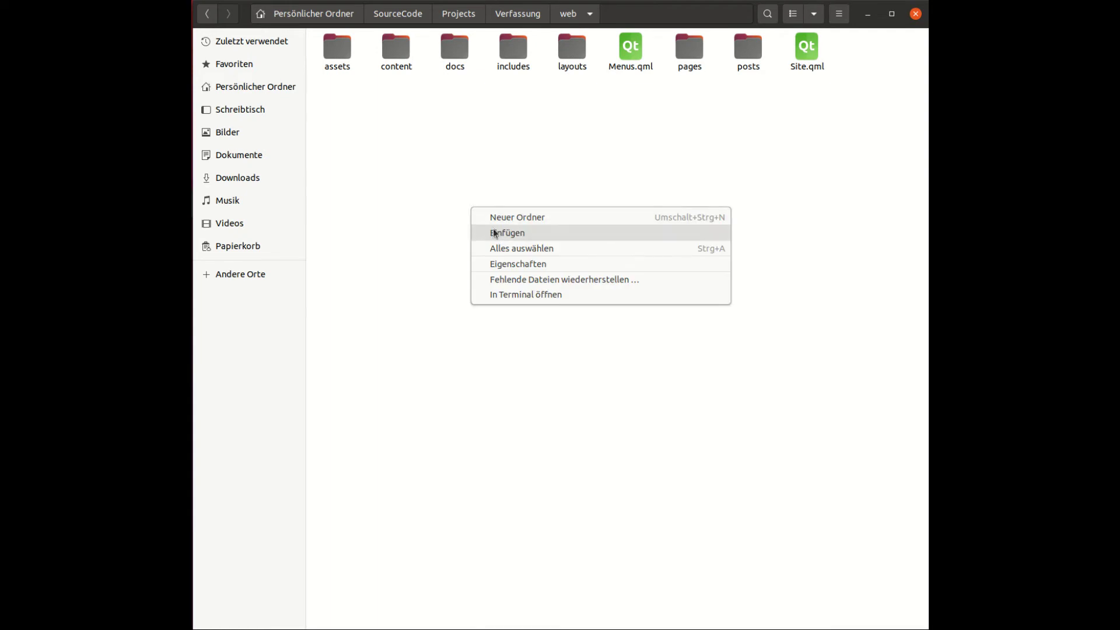
click(518, 18)
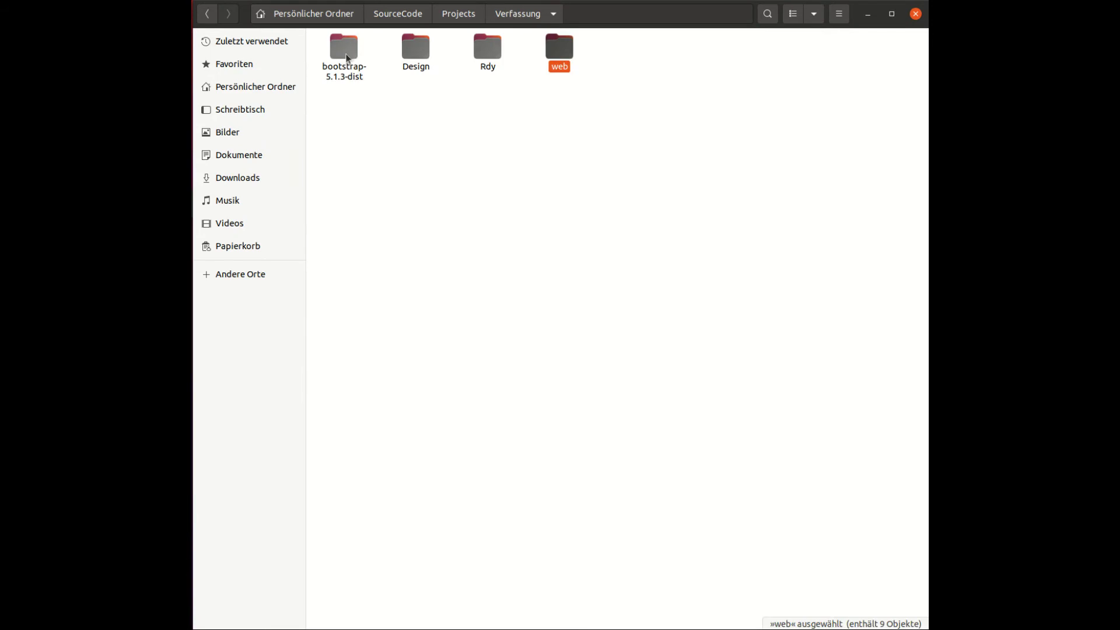
Copy the css and js folders from the bootstrap-5.1.3-dist folder.
double_click(347, 53)
drag(437, 79, 350, 54)
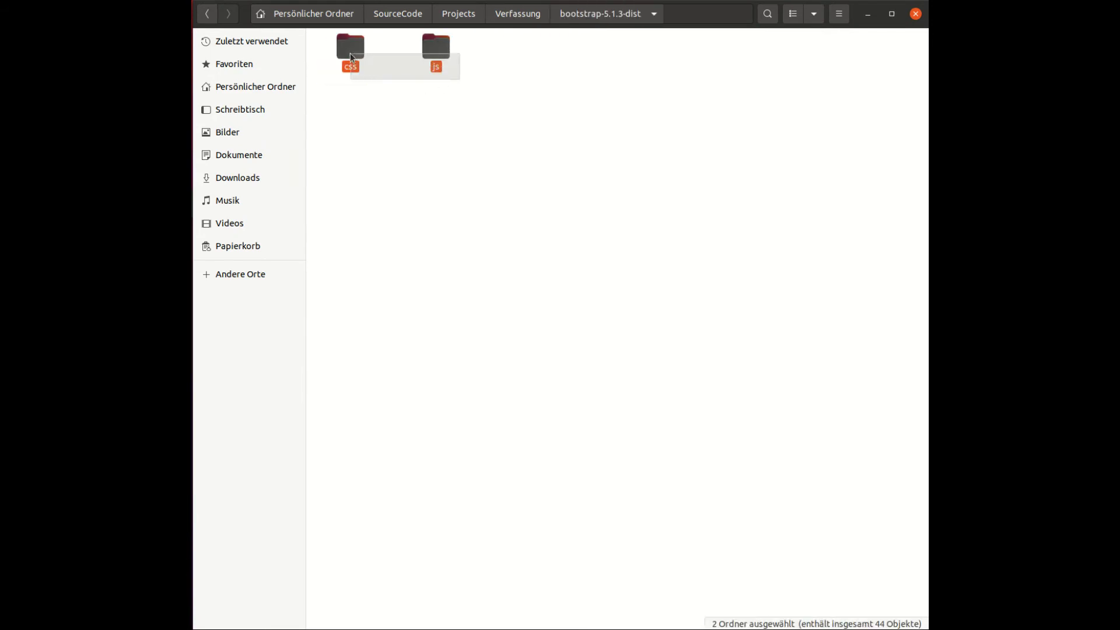
right_click(352, 40)
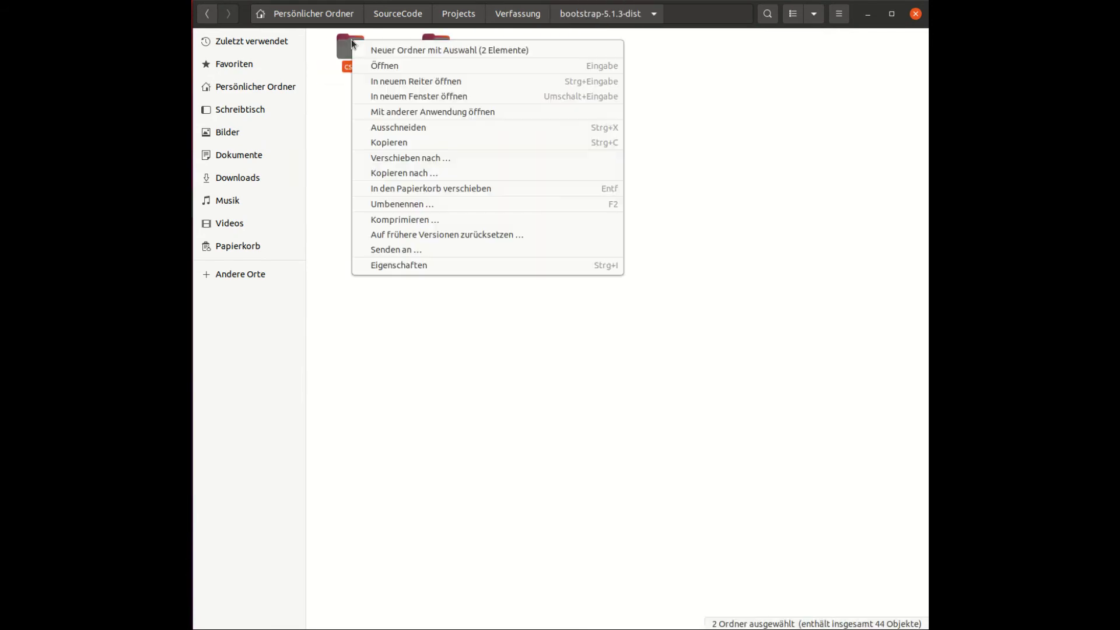
click(401, 141)
Paste the copied css and js folders into web/assets, merging with the existing folders and applying this to all files and folders.
click(532, 19)
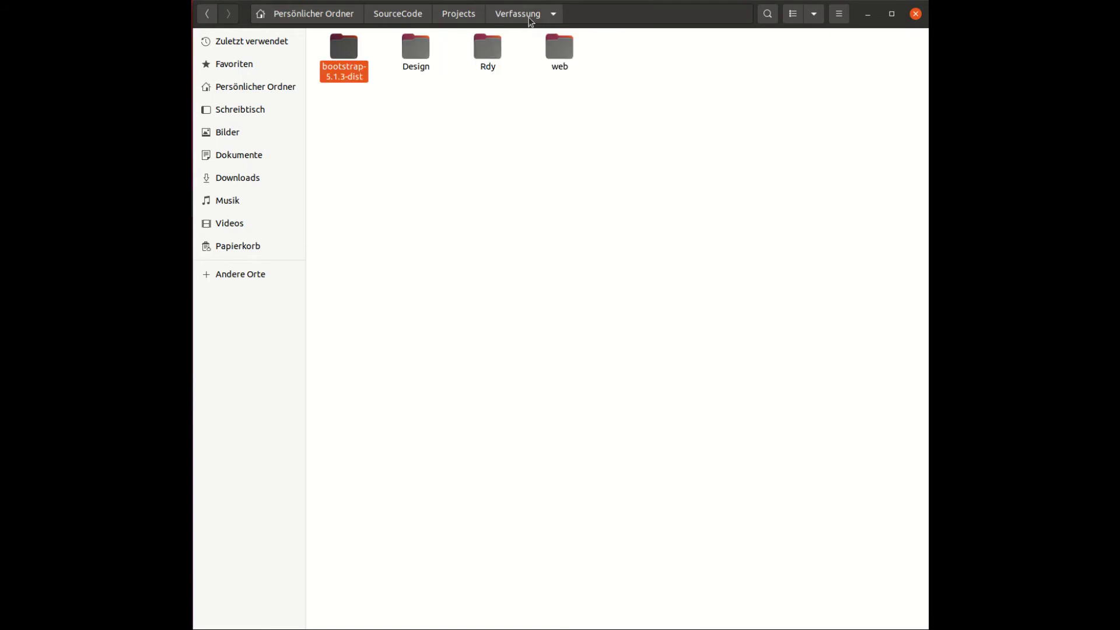
double_click(552, 53)
double_click(340, 56)
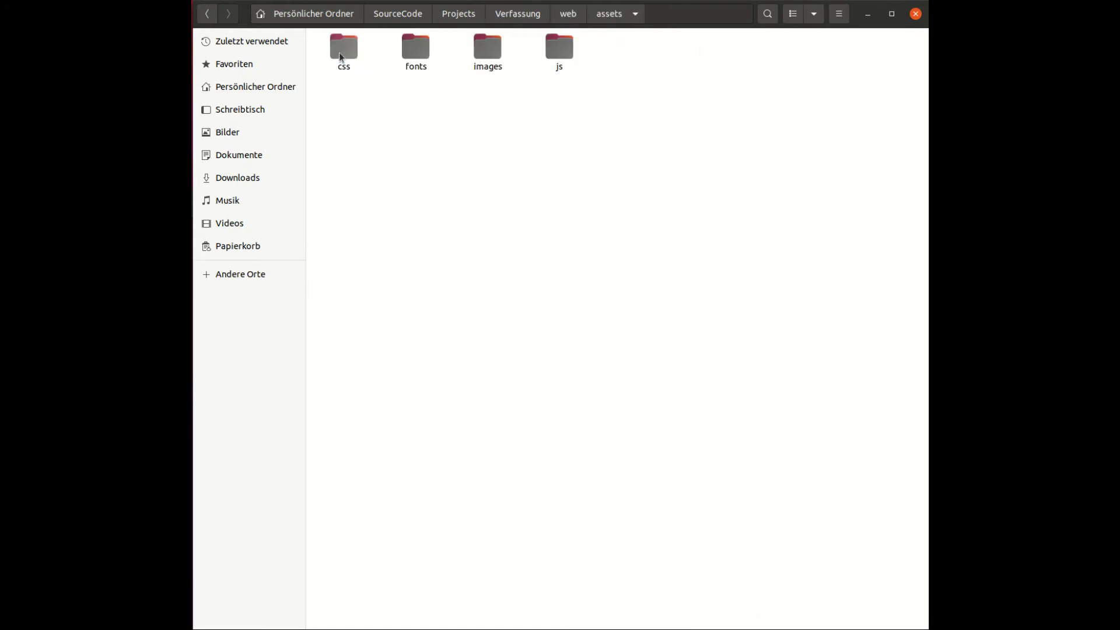
right_click(447, 187)
click(472, 211)
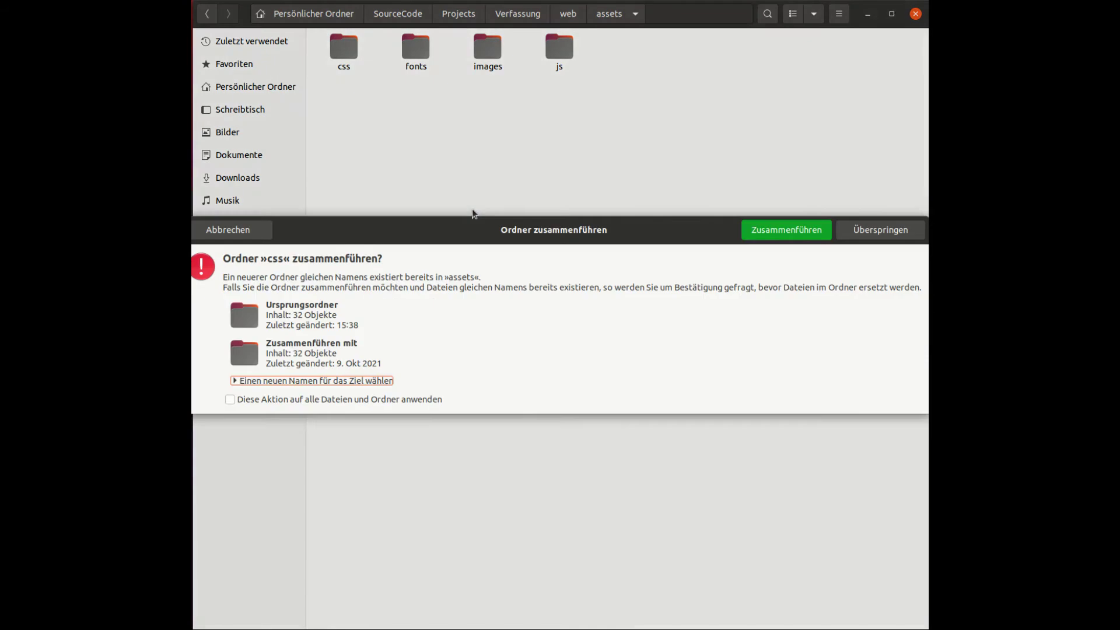
click(270, 400)
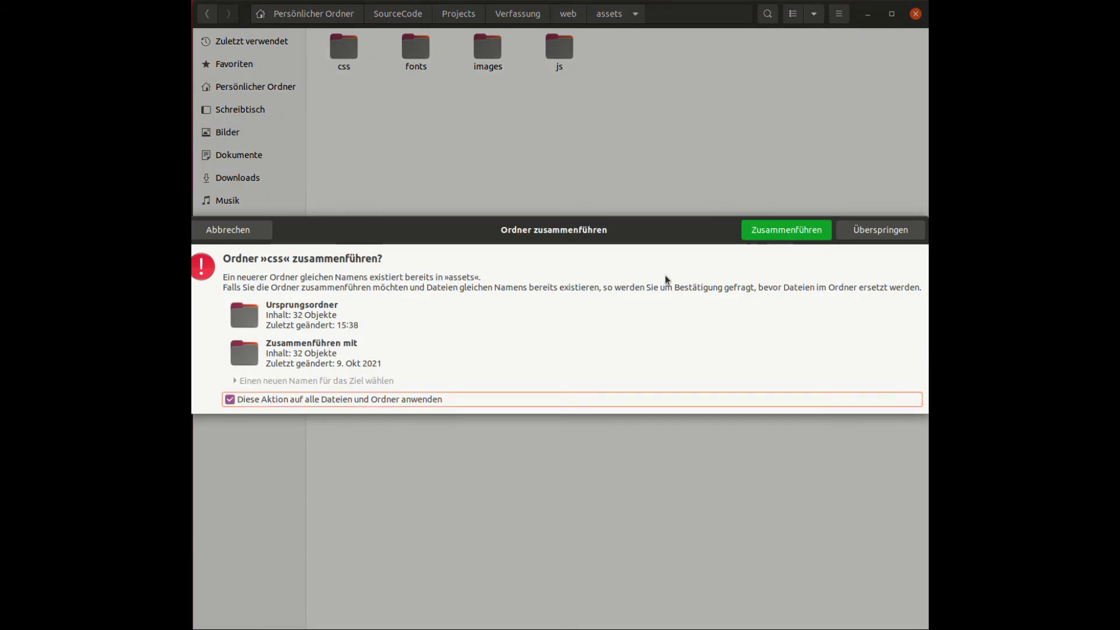
click(765, 230)
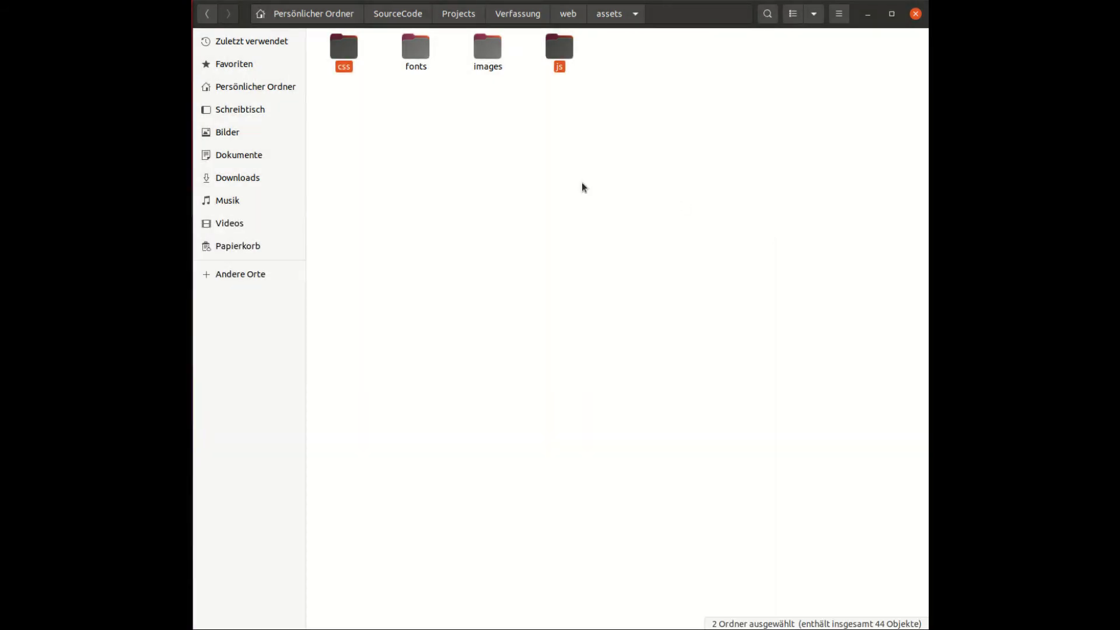
click(565, 168)
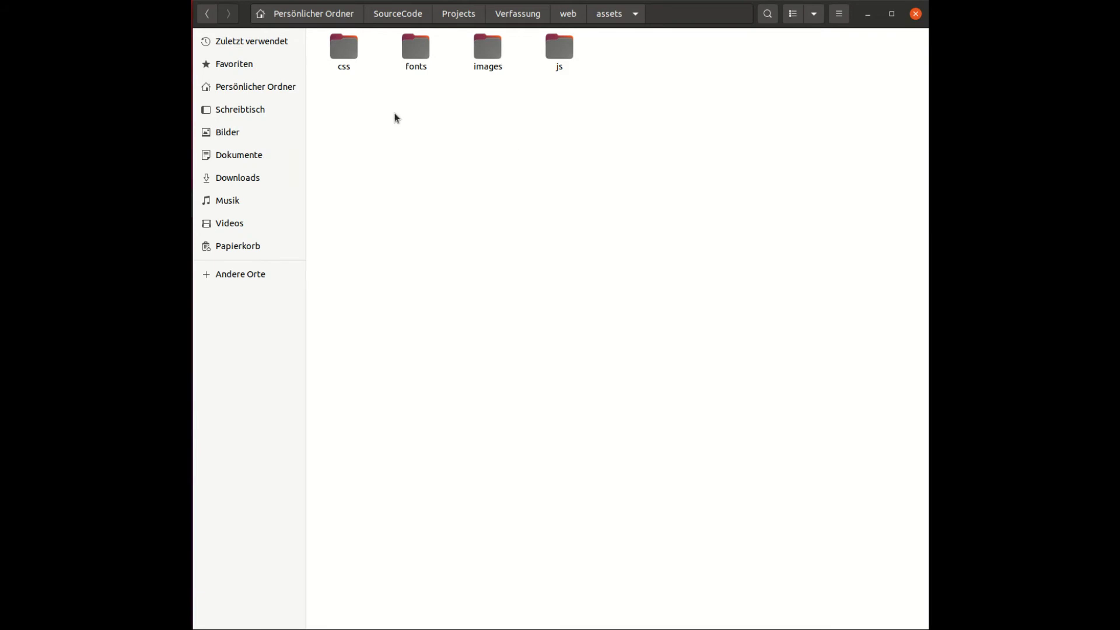
Switch to Visual Studio Code and create a new file named theme.css in web/assets/css.
click(869, 21)
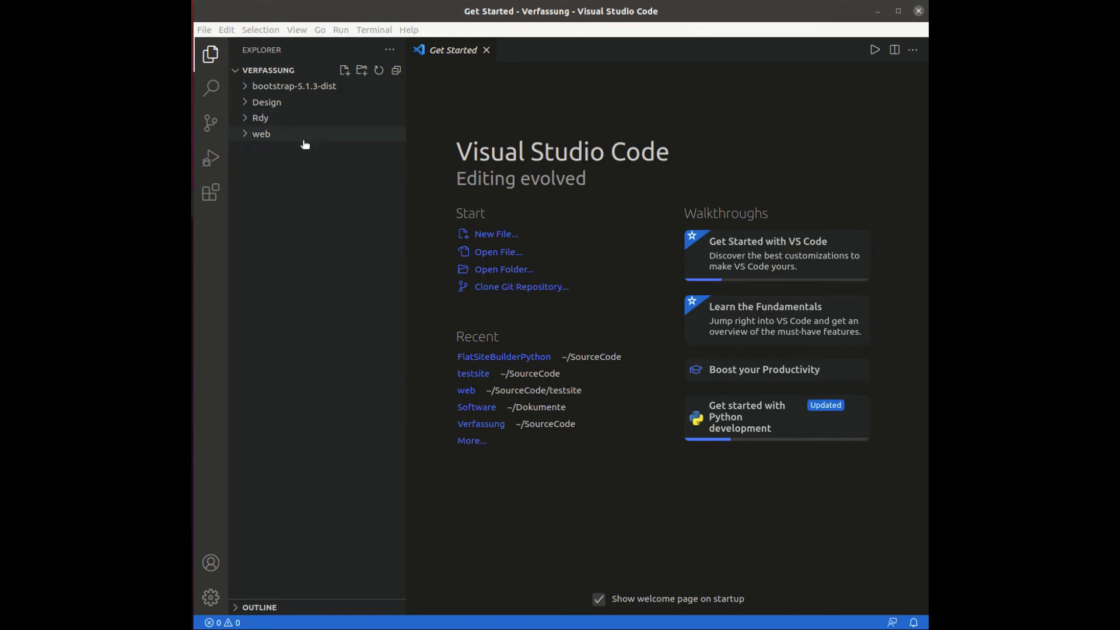
click(249, 141)
click(250, 135)
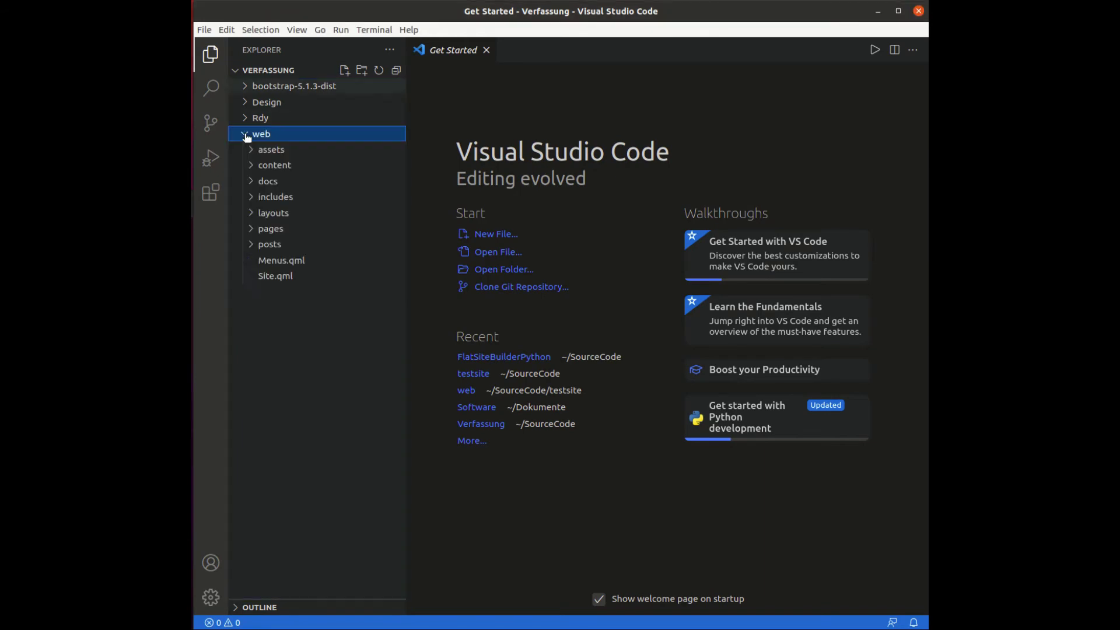
click(252, 150)
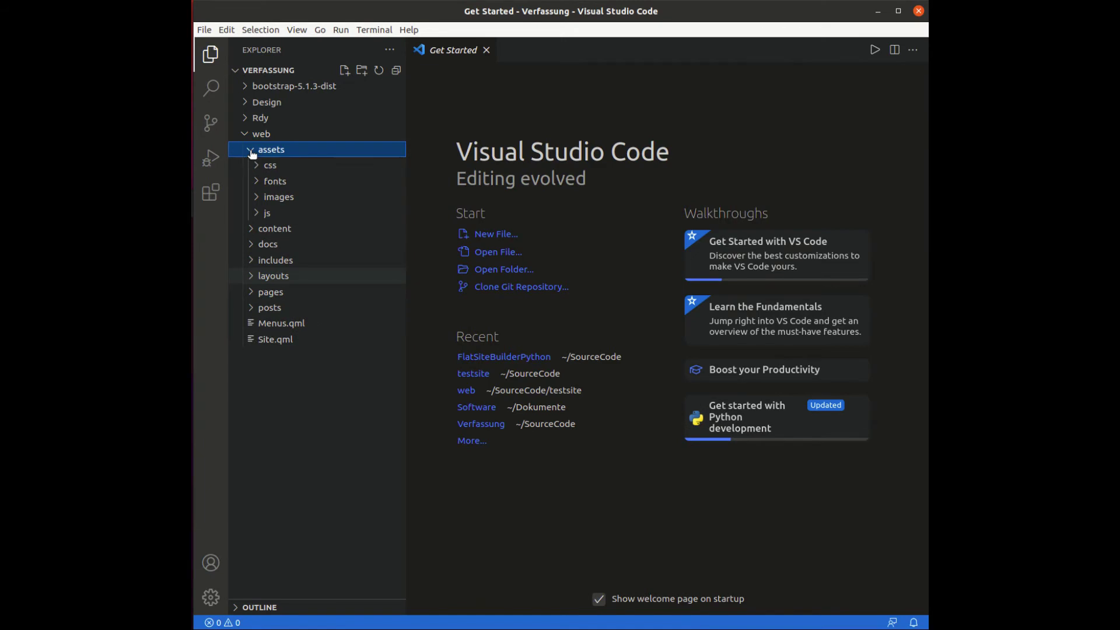
click(258, 166)
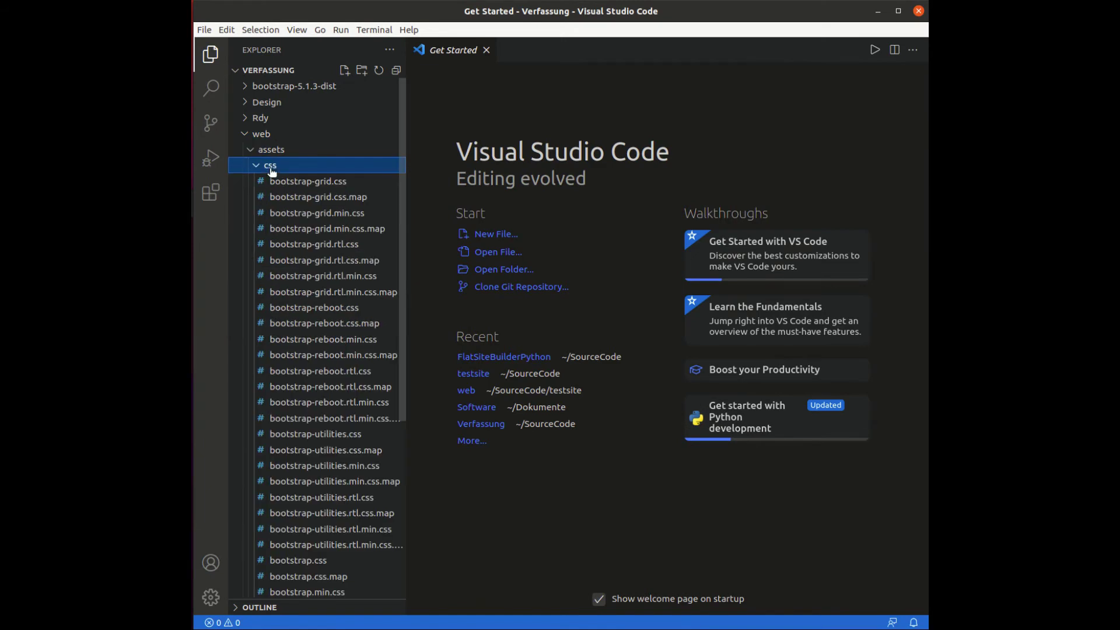
click(344, 70)
text(theme.css)
key(Return)
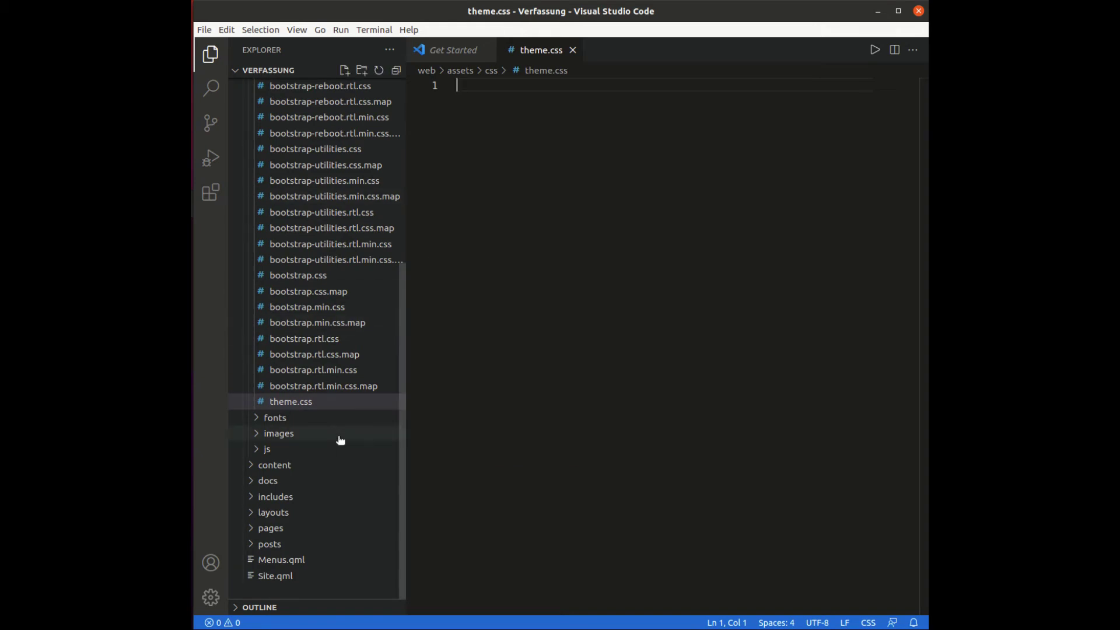
Review default.html in the layouts folder and the stylesheet links of head.html in the includes folder.
click(251, 515)
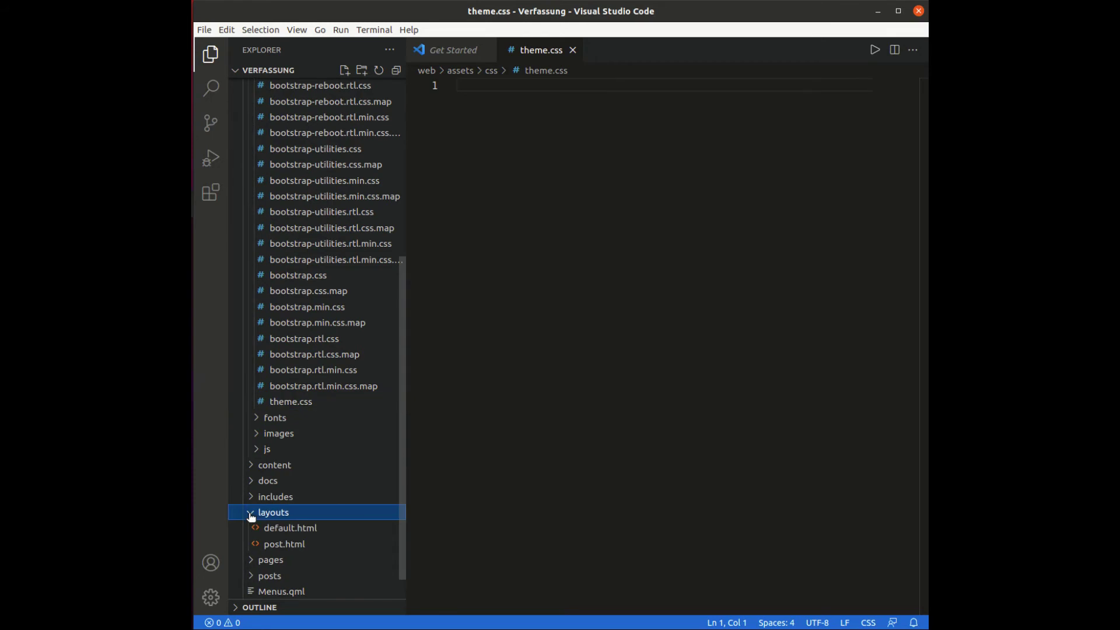
click(290, 531)
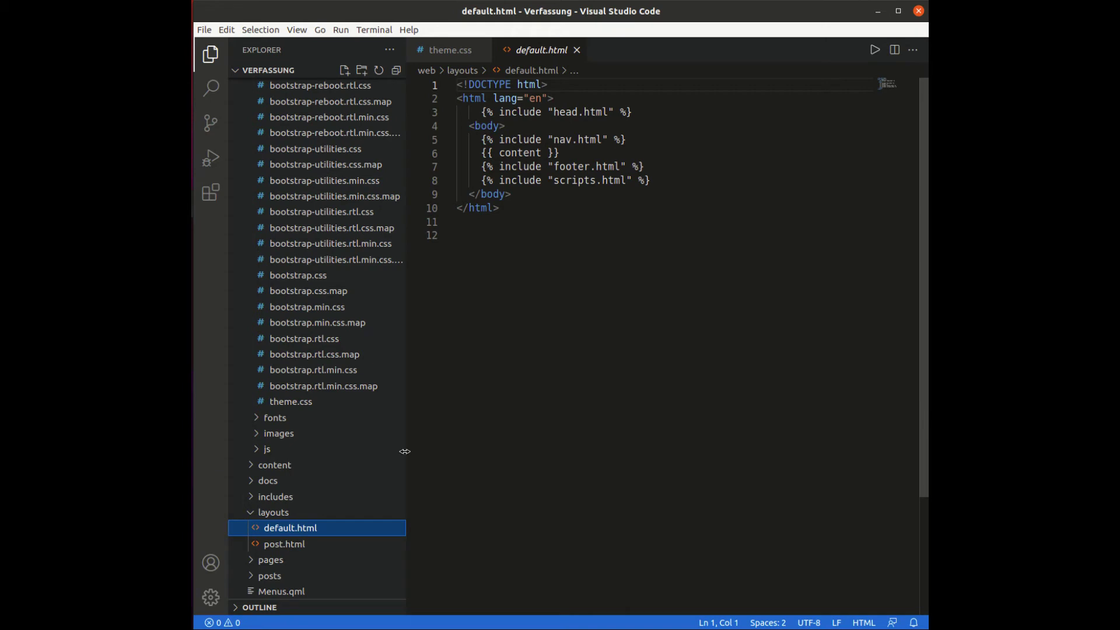
click(290, 500)
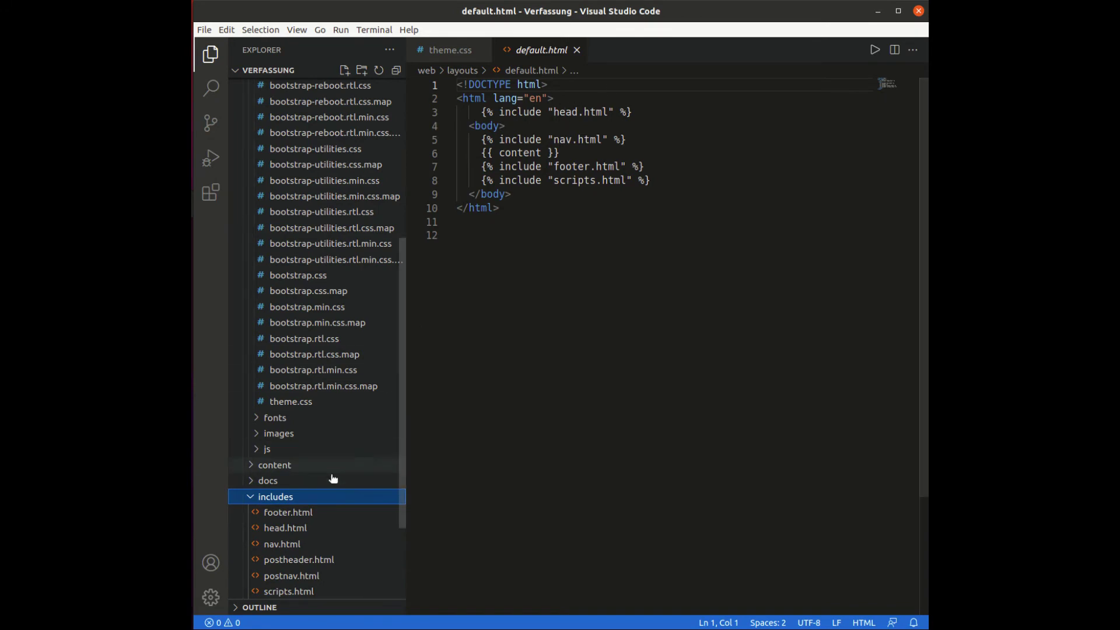
click(289, 528)
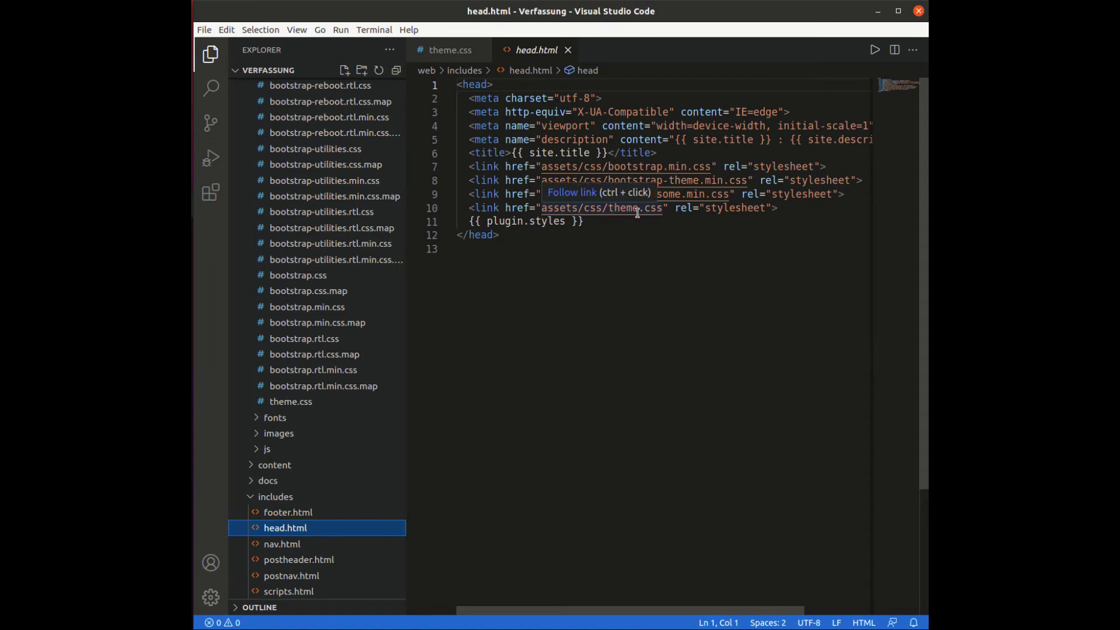
Return to theme.css in the editor and collapse the assets folder in the project tree.
click(460, 53)
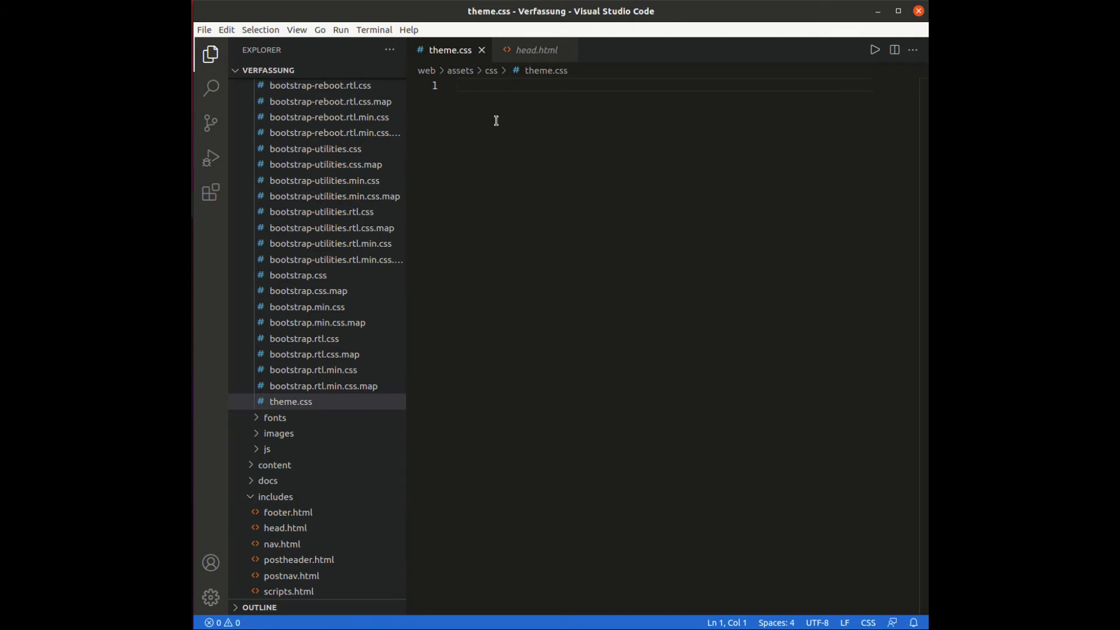
scroll(376, 150, up, 5)
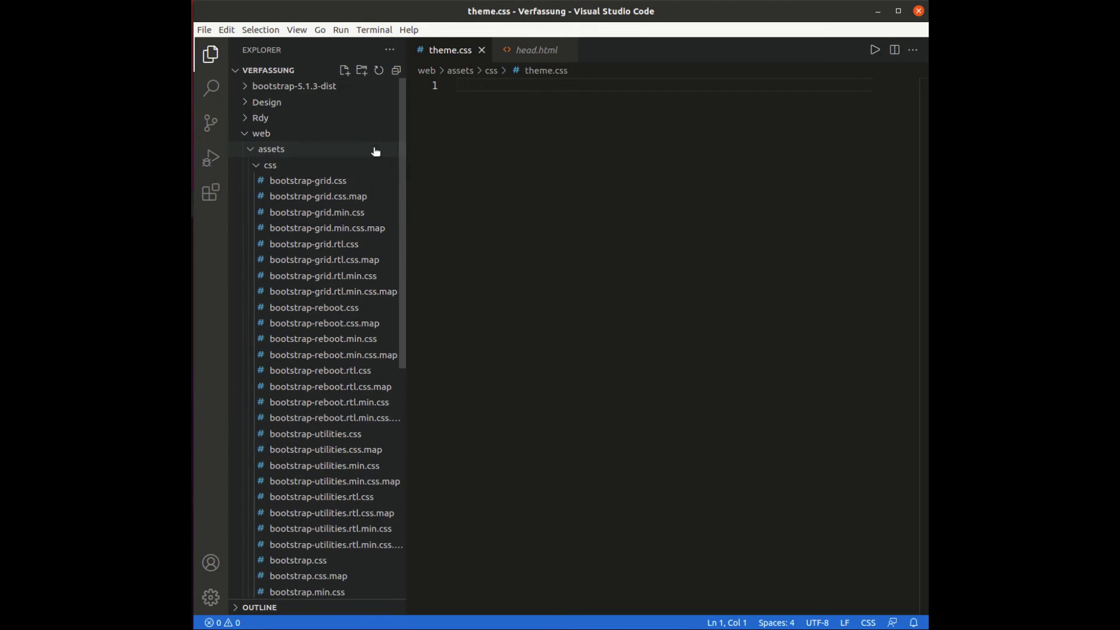
click(253, 150)
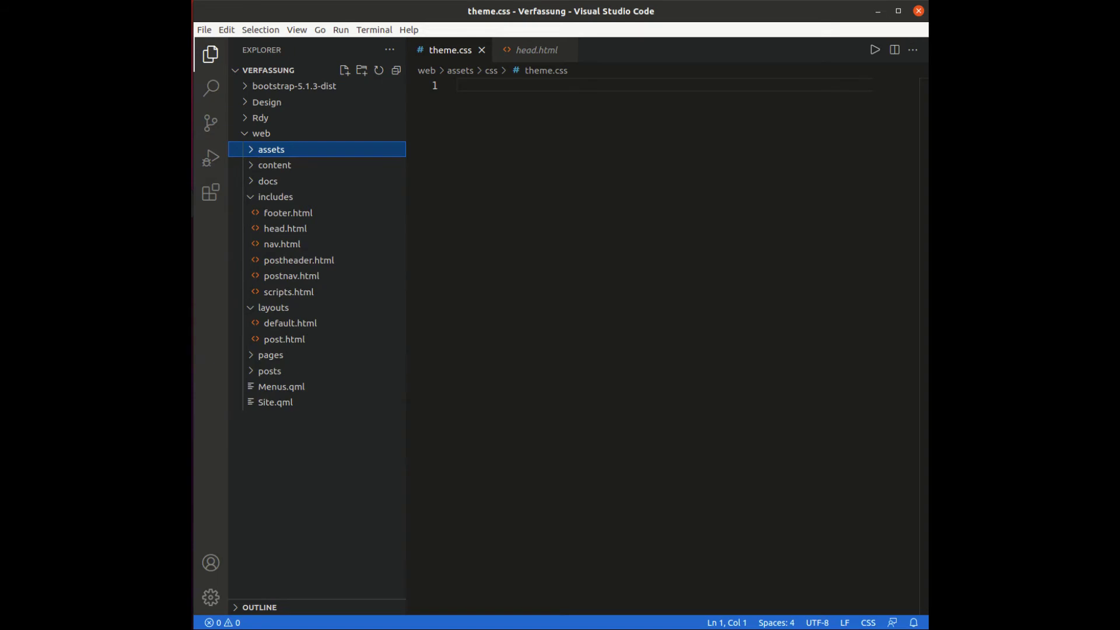
Switch to FlatSiteBuilder, start loading a site and browse up to the SourceCode folder.
key(alt+Tab)
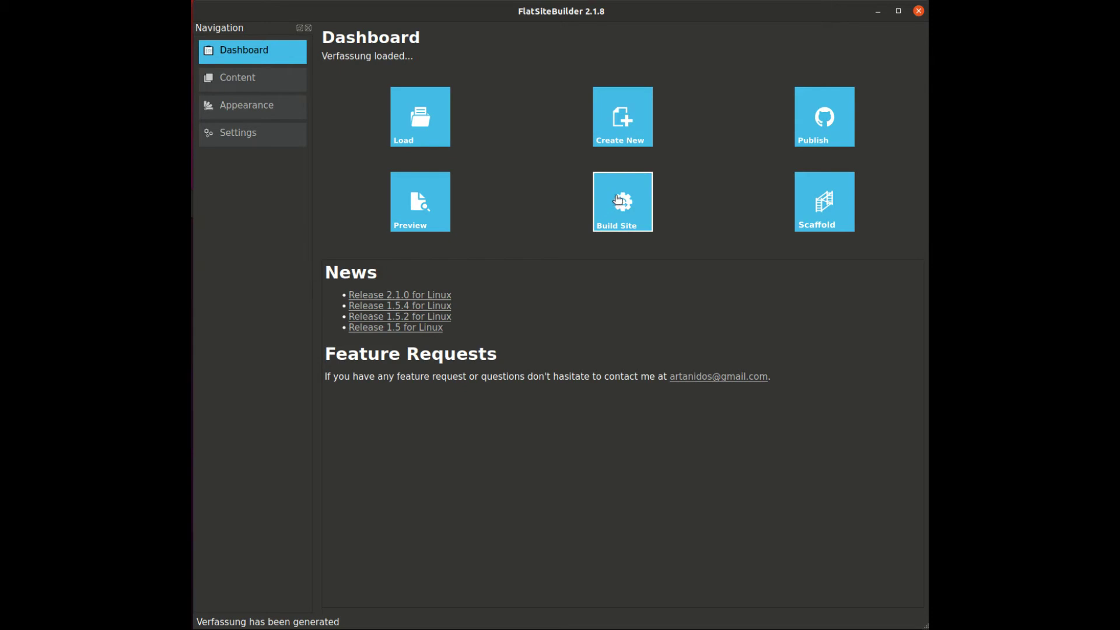
click(431, 113)
click(494, 180)
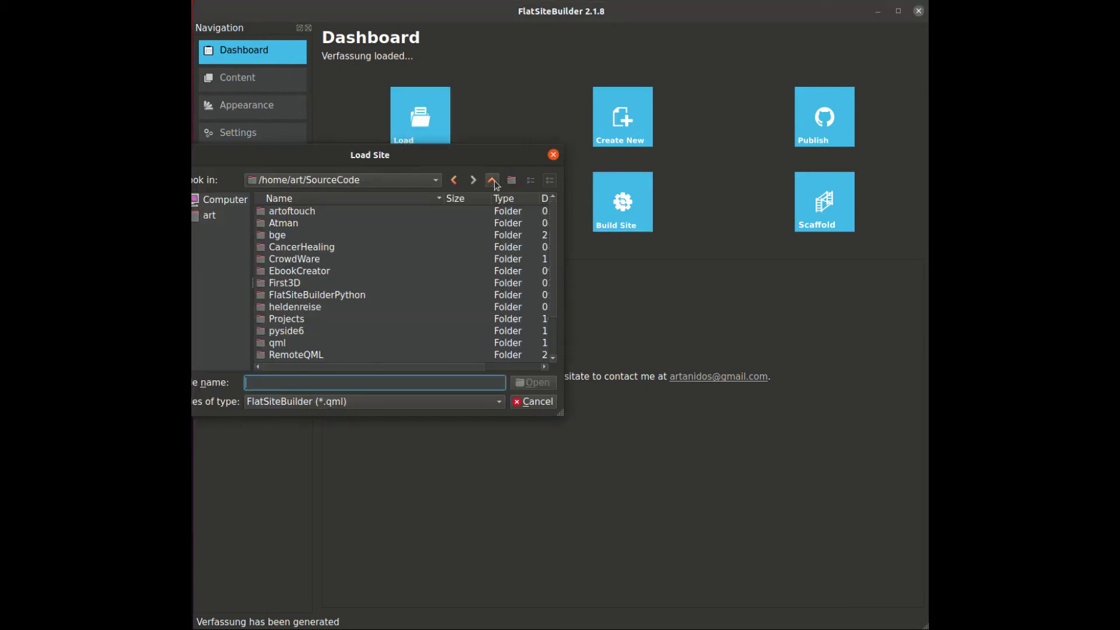